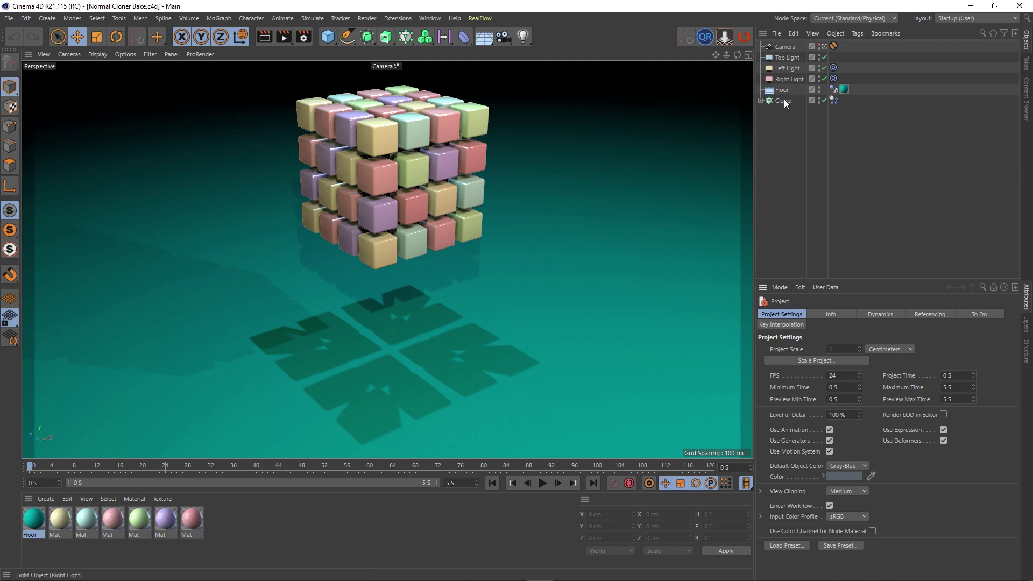
# - Review the collision settings of the Cloner's Dynamics Body tag, play the cube simulation and return to the first frame
pyautogui.click(833, 101)
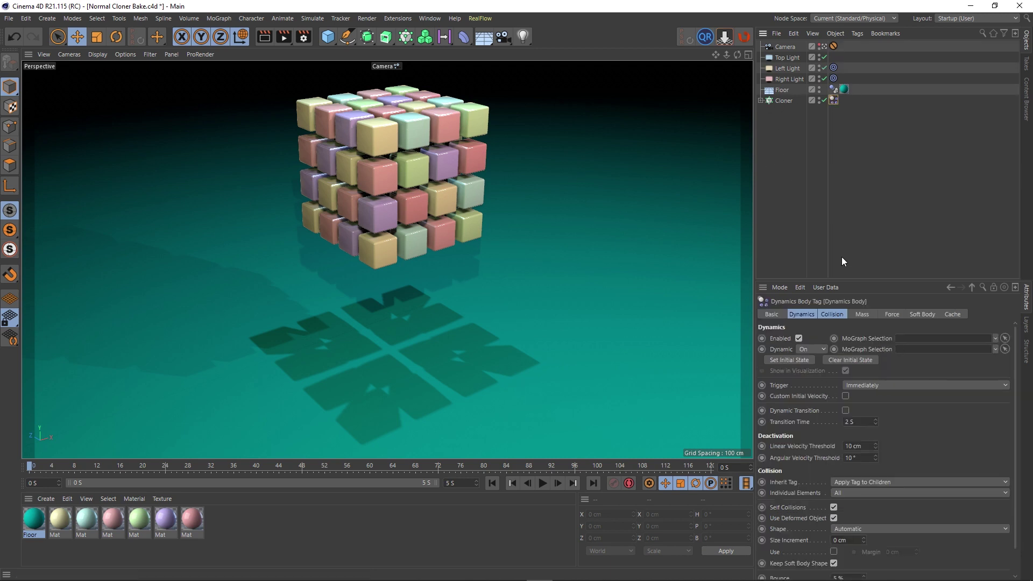
pyautogui.click(830, 313)
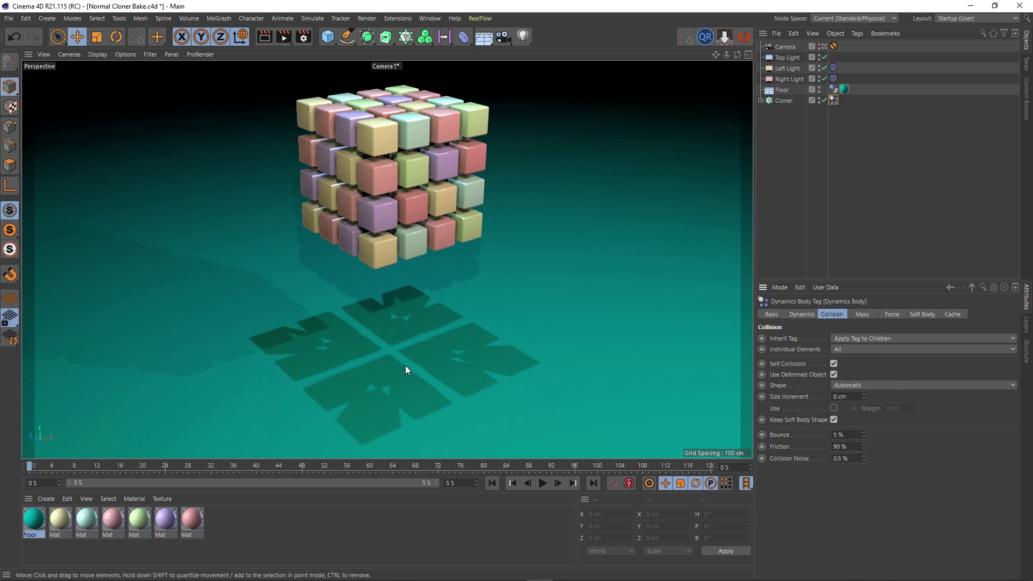
pyautogui.click(544, 487)
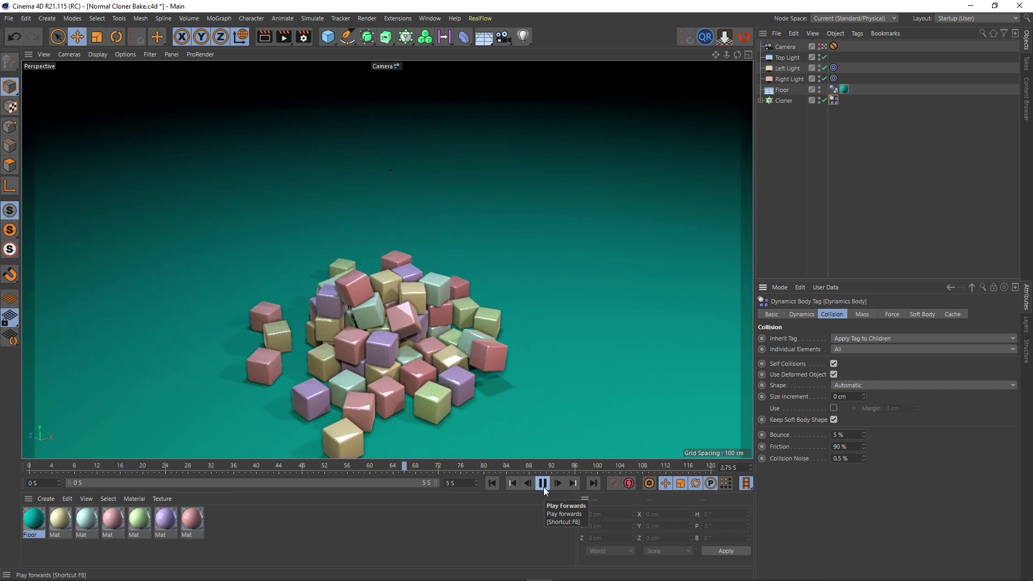
pyautogui.click(544, 486)
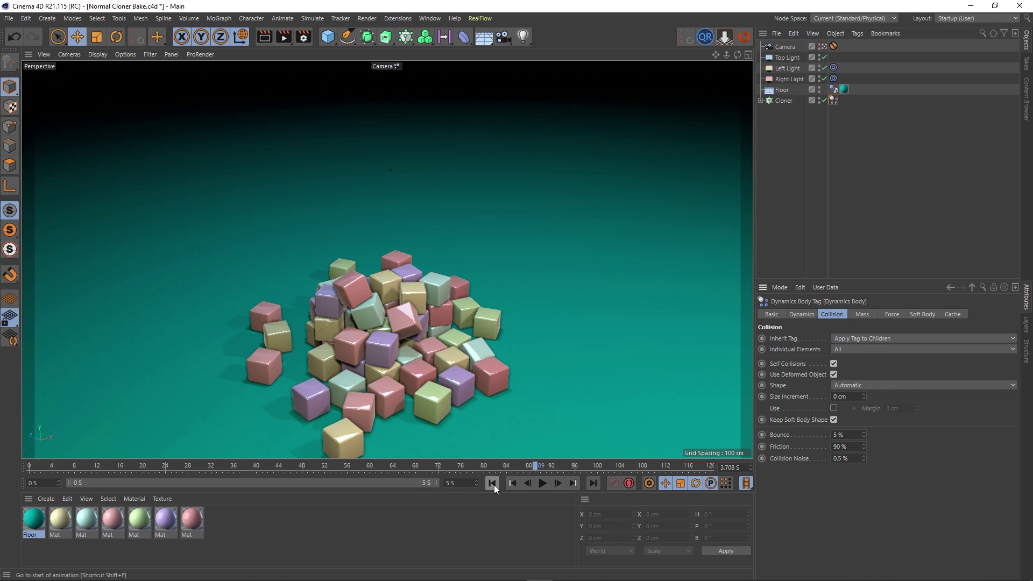
pyautogui.click(491, 483)
# - Make the Cloner editable and expand it to look through its individual cube objects
pyautogui.click(784, 101)
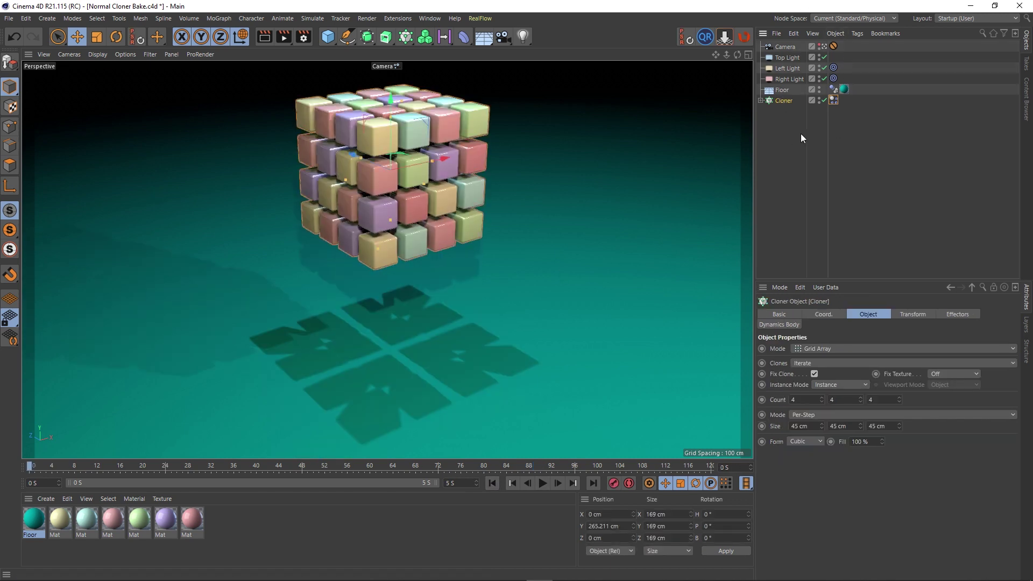
pyautogui.press('c')
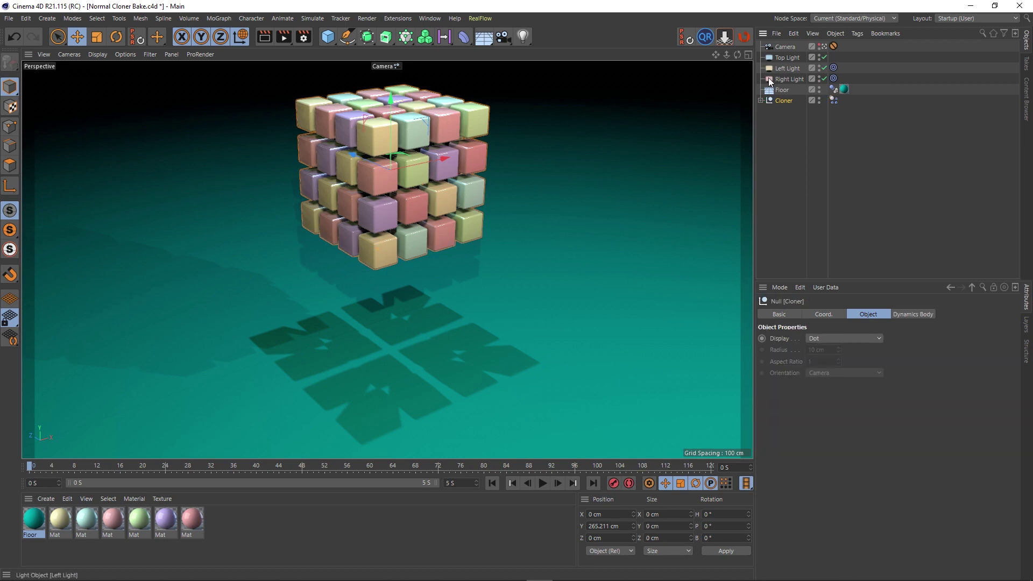
pyautogui.click(759, 100)
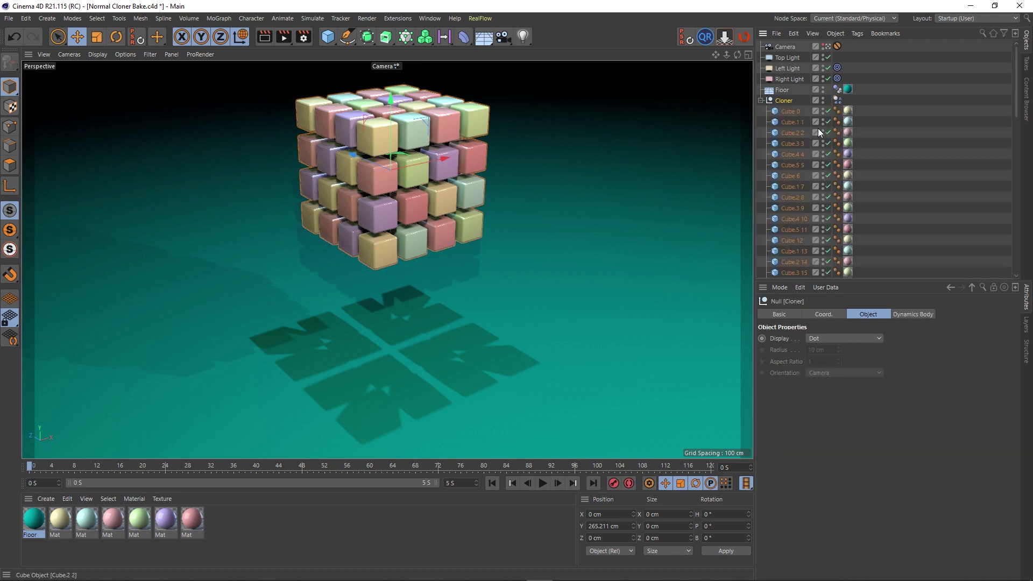
pyautogui.scroll(-10, 806, 115)
pyautogui.scroll(10, 806, 131)
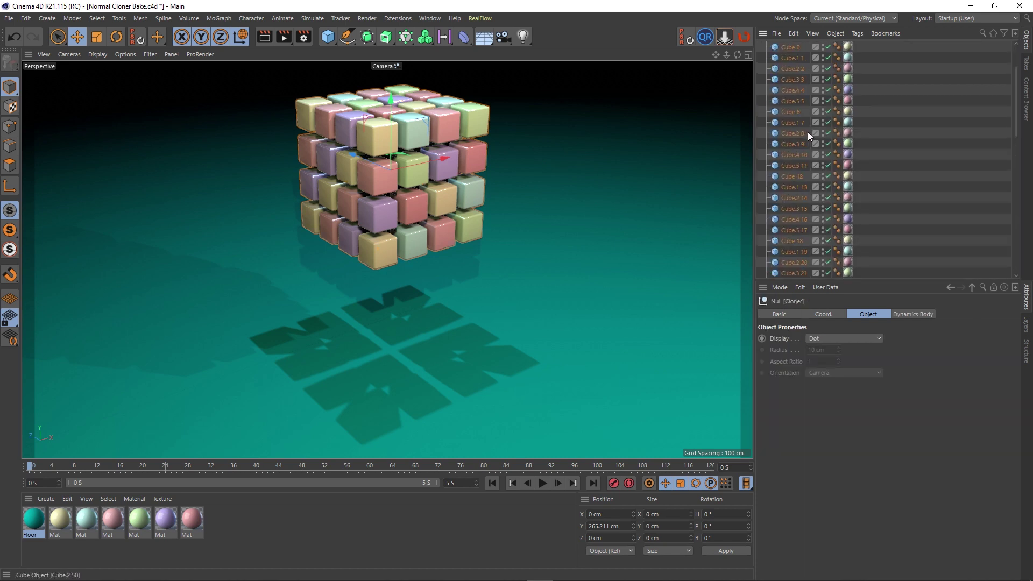
# - Check the collision settings of the converted Cloner null's Dynamics Body tag, collapse its hierarchy and deselect it
pyautogui.click(837, 100)
pyautogui.click(832, 315)
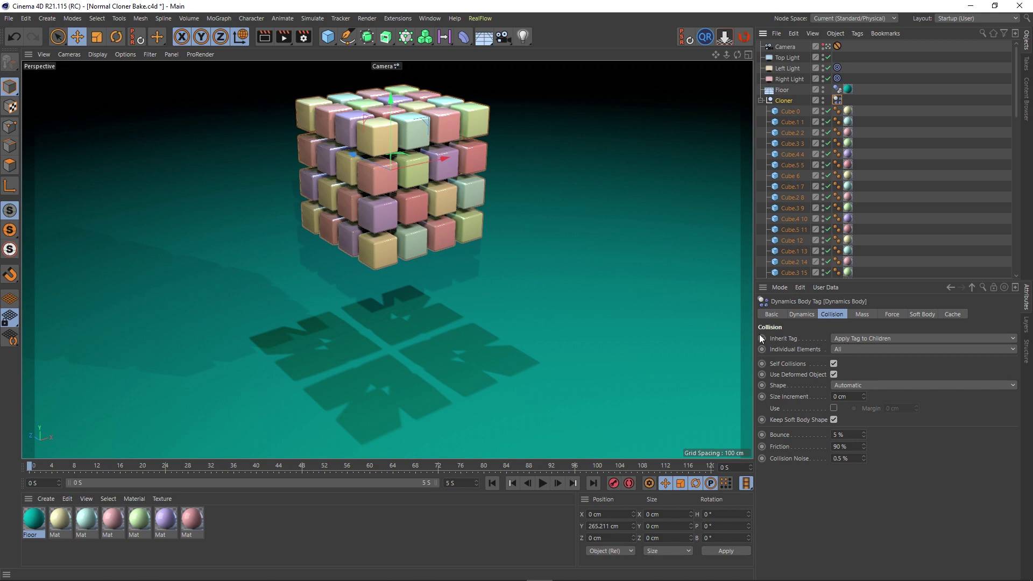
pyautogui.click(760, 101)
pyautogui.click(784, 170)
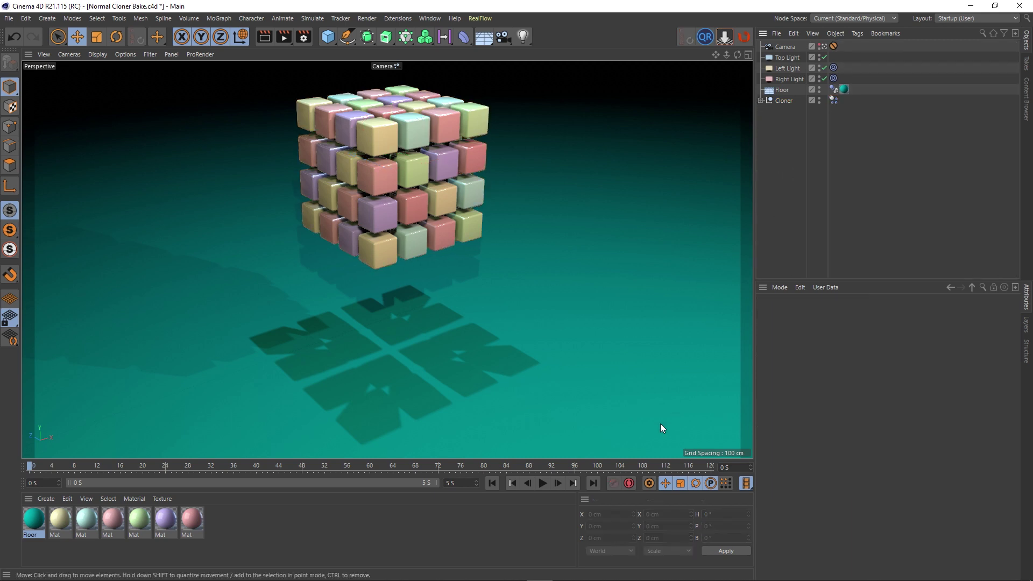
# - Play the simulation of the converted cubes, stop it and return to the first frame
pyautogui.click(543, 483)
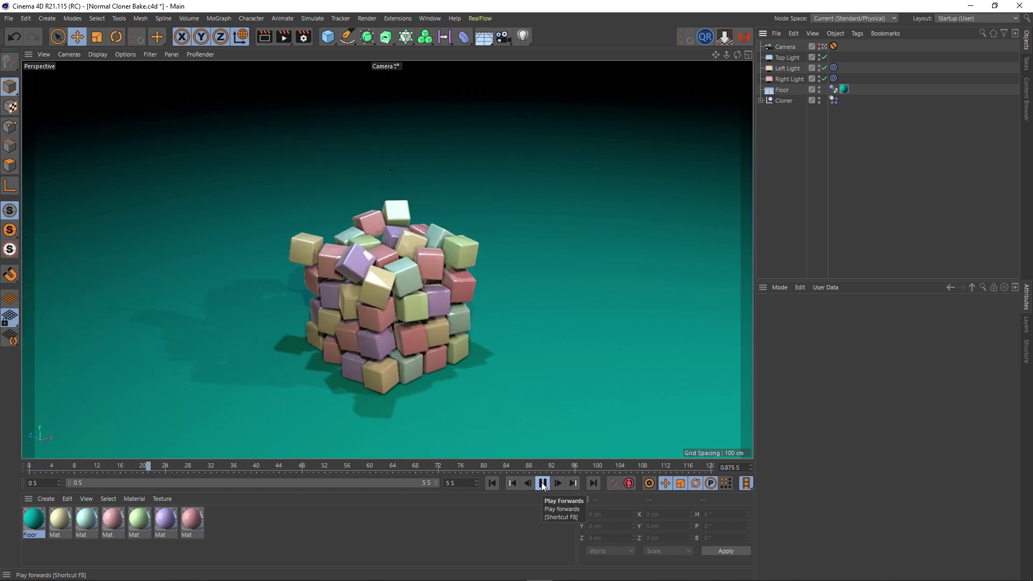
pyautogui.click(542, 484)
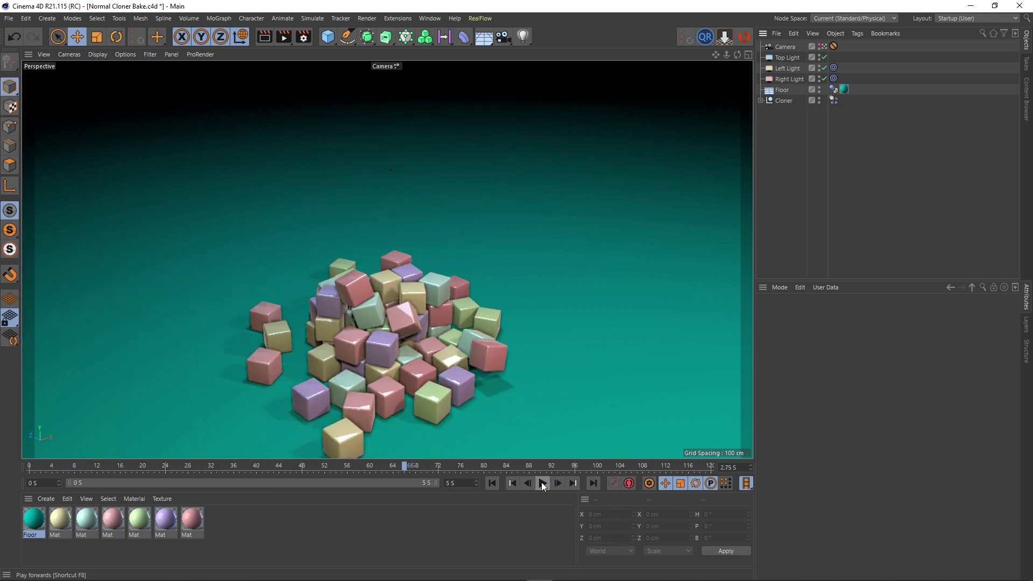
pyautogui.click(492, 482)
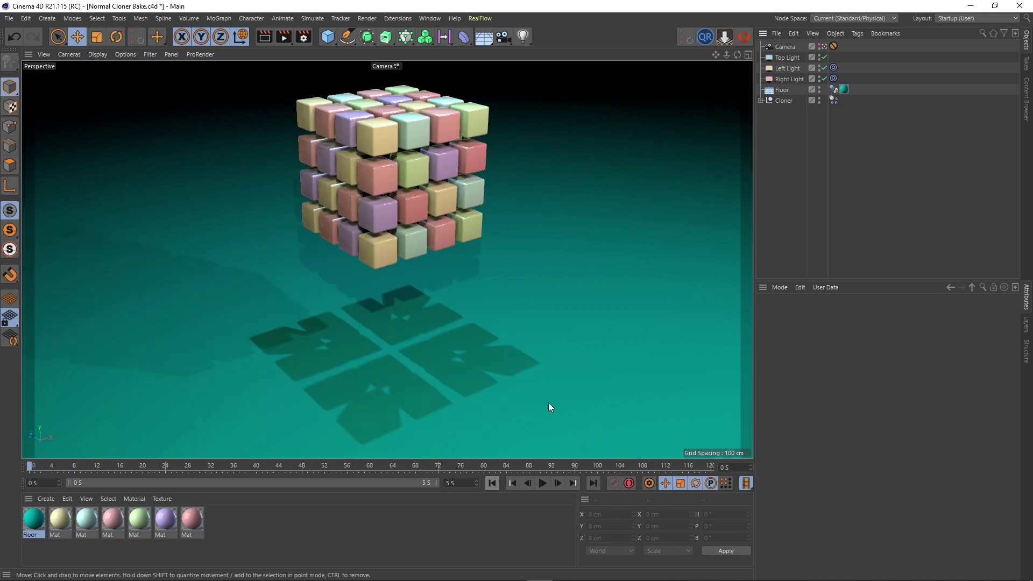
# - Open the Timeline (Dope Sheet) and add the Cloner null to it
pyautogui.click(776, 100)
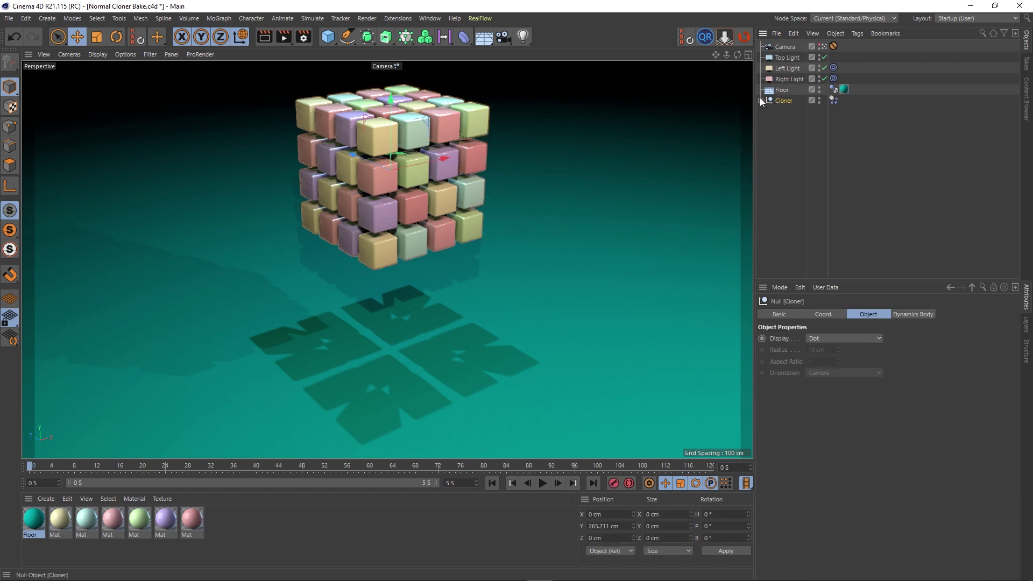
pyautogui.click(430, 19)
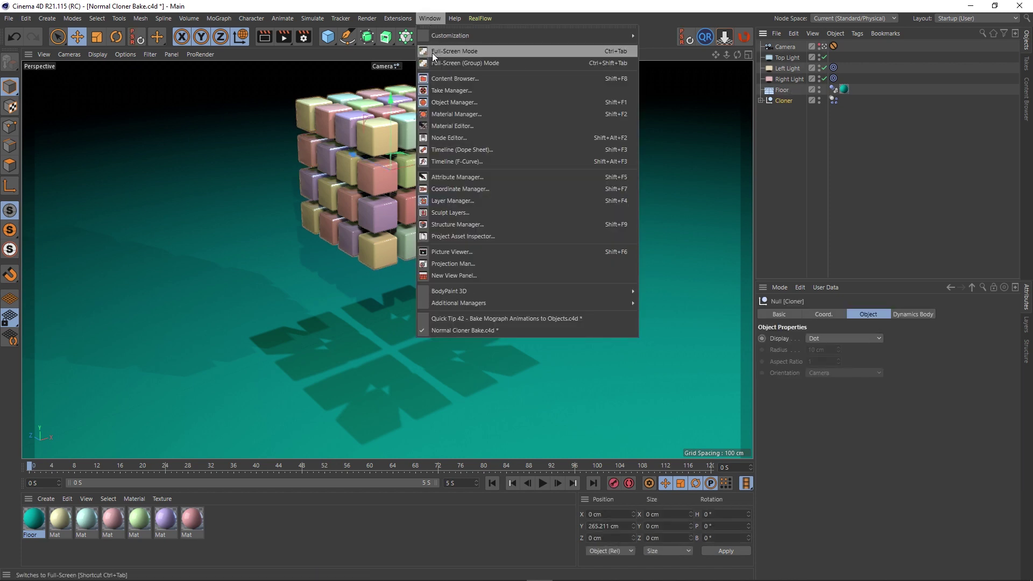
pyautogui.click(456, 149)
pyautogui.moveTo(544, 147); pyautogui.dragTo(174, 253)
pyautogui.click(786, 101)
pyautogui.moveTo(133, 344); pyautogui.dragTo(114, 341)
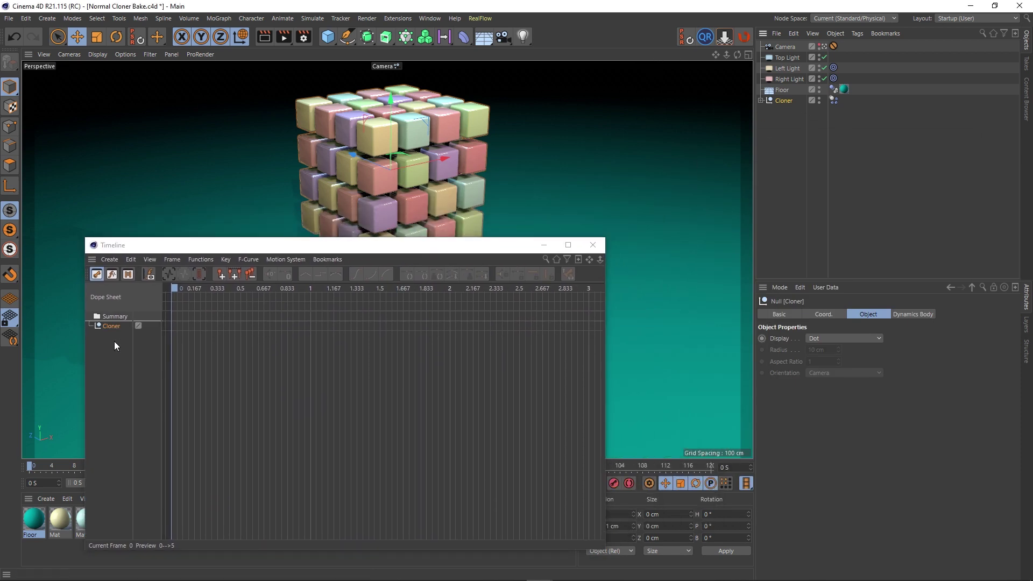
# - Bake the Cloner's objects from 0 S to 5 S with Create Copy off and Position, Rotation and Animated Parameters included, and close the Timeline
pyautogui.click(202, 261)
pyautogui.click(218, 317)
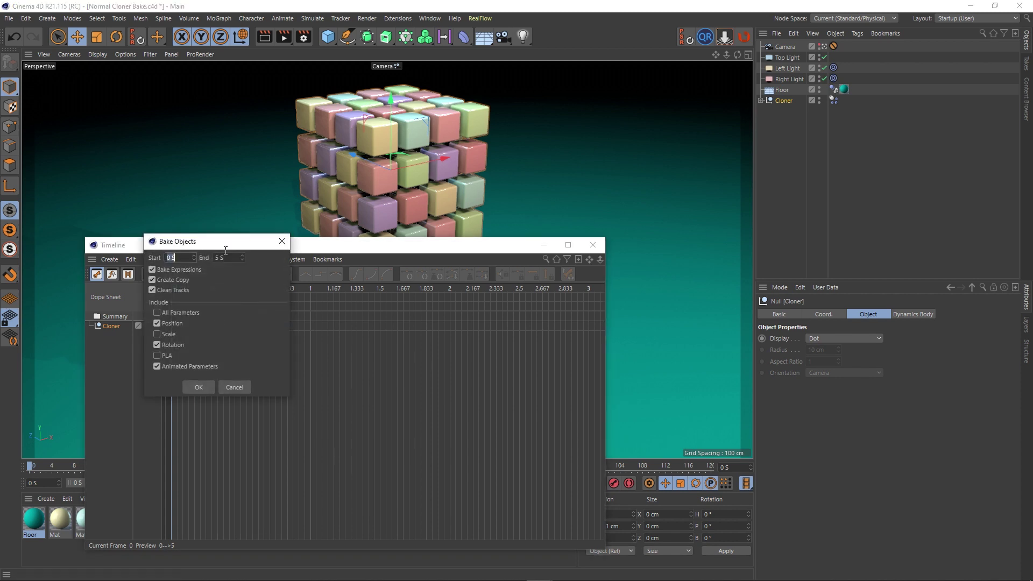
pyautogui.moveTo(223, 245); pyautogui.dragTo(375, 216)
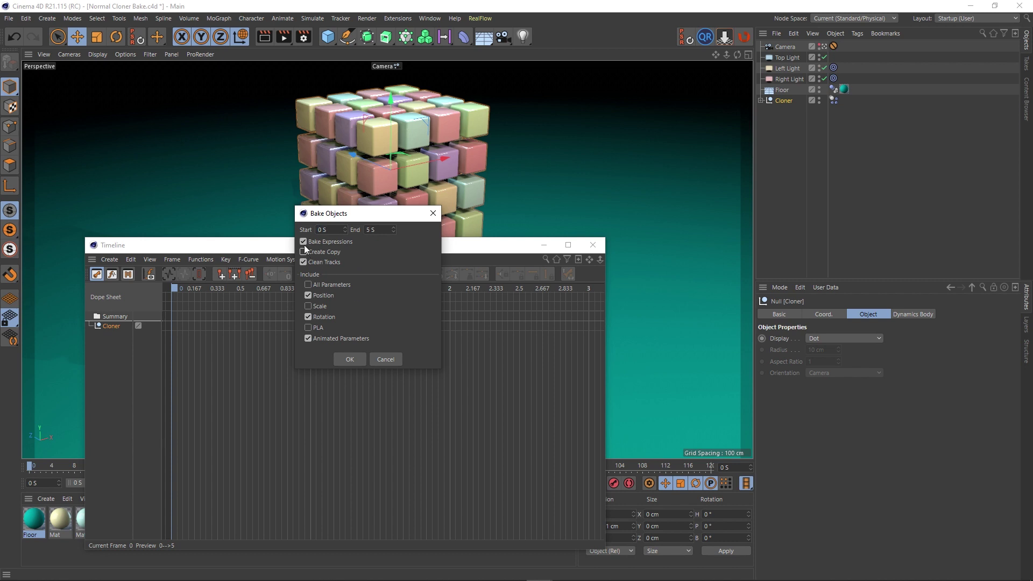
pyautogui.click(349, 359)
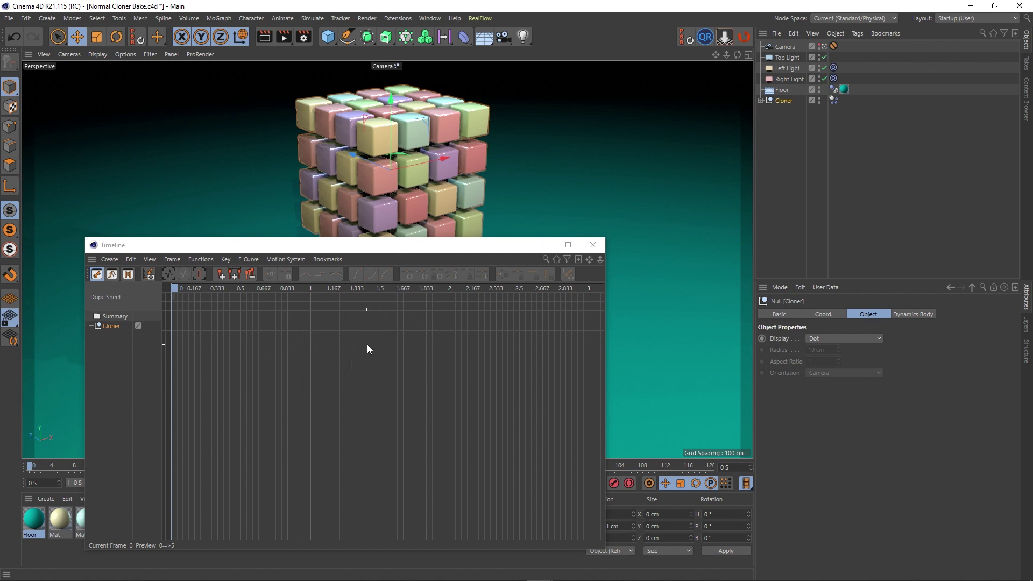
pyautogui.click(594, 245)
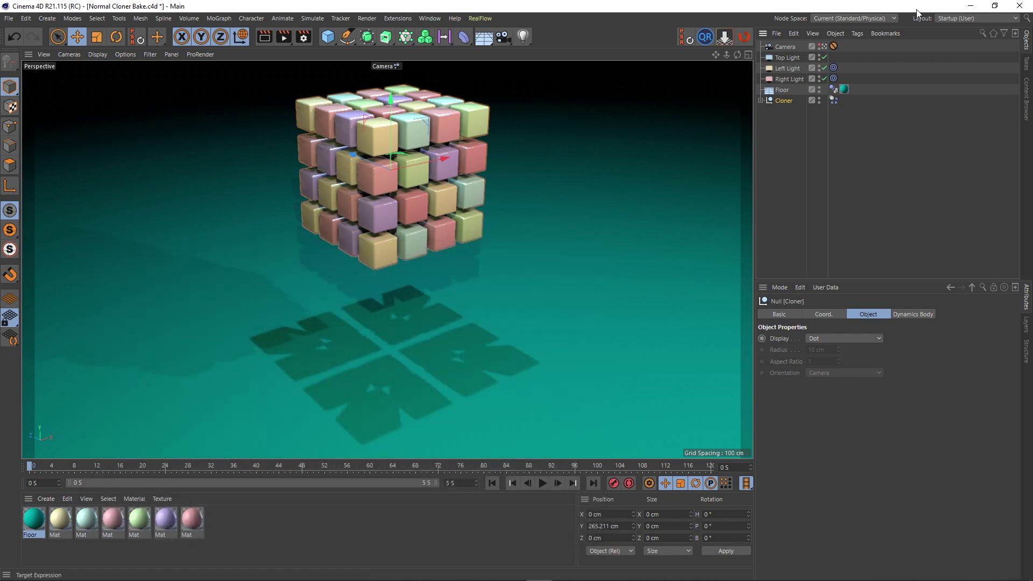
# - Inspect the baked motion paths of Cube 0 through Cube.3 15 under the Cloner null, and collapse its hierarchy
pyautogui.click(760, 100)
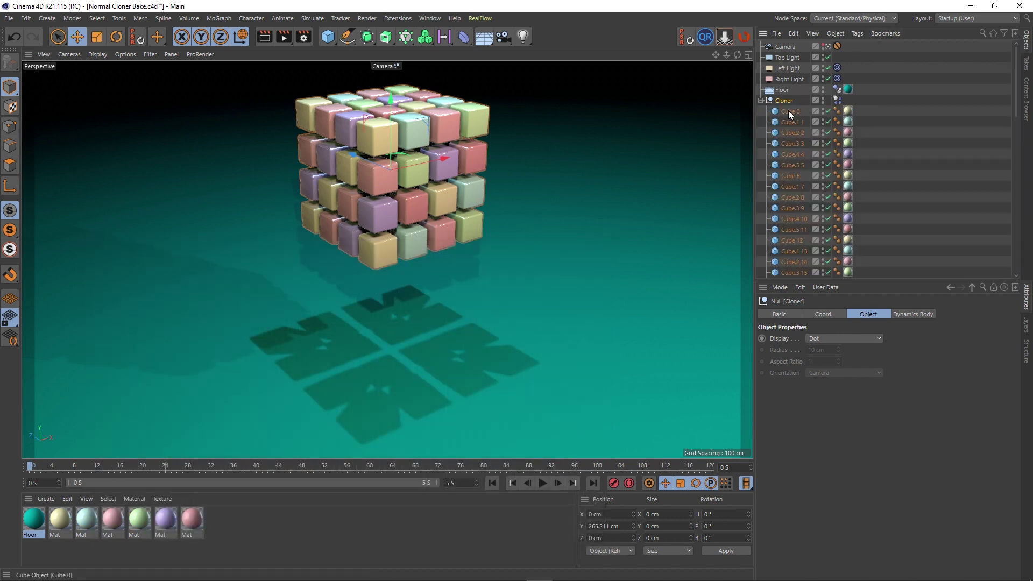
pyautogui.click(787, 110)
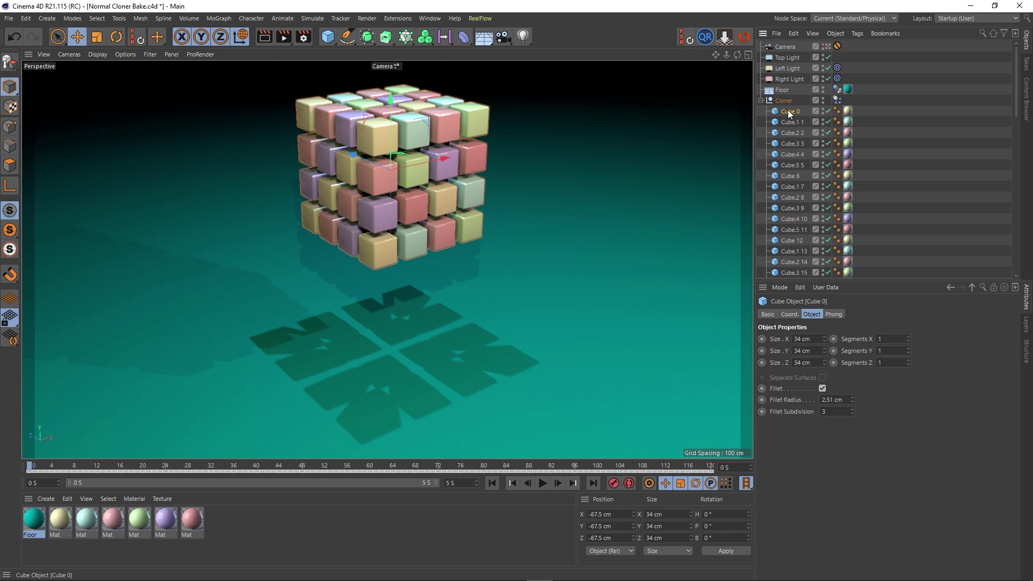
pyautogui.keyDown('shift'); pyautogui.click(792, 272); pyautogui.keyUp('shift')
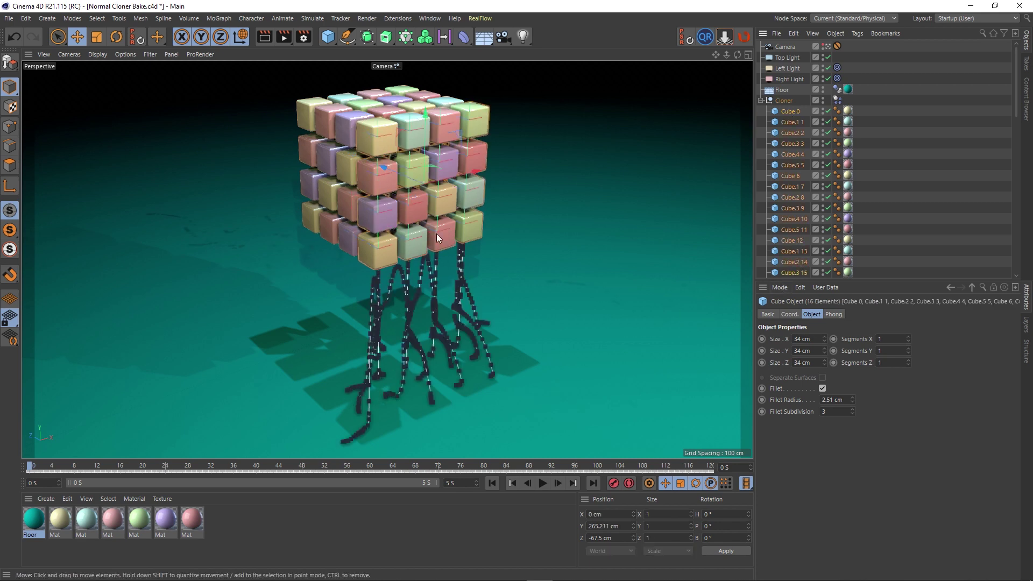
pyautogui.click(902, 164)
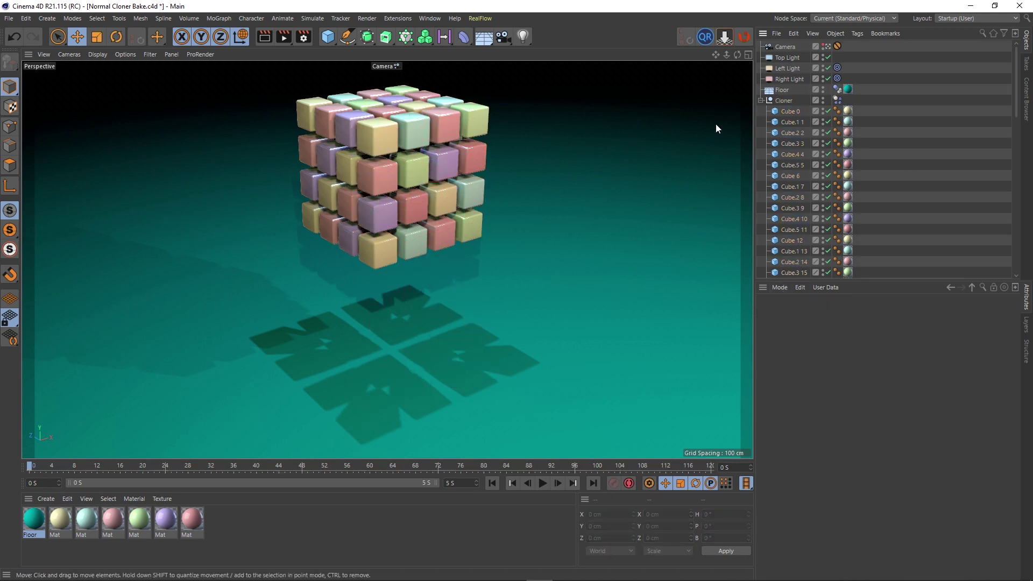
pyautogui.click(760, 100)
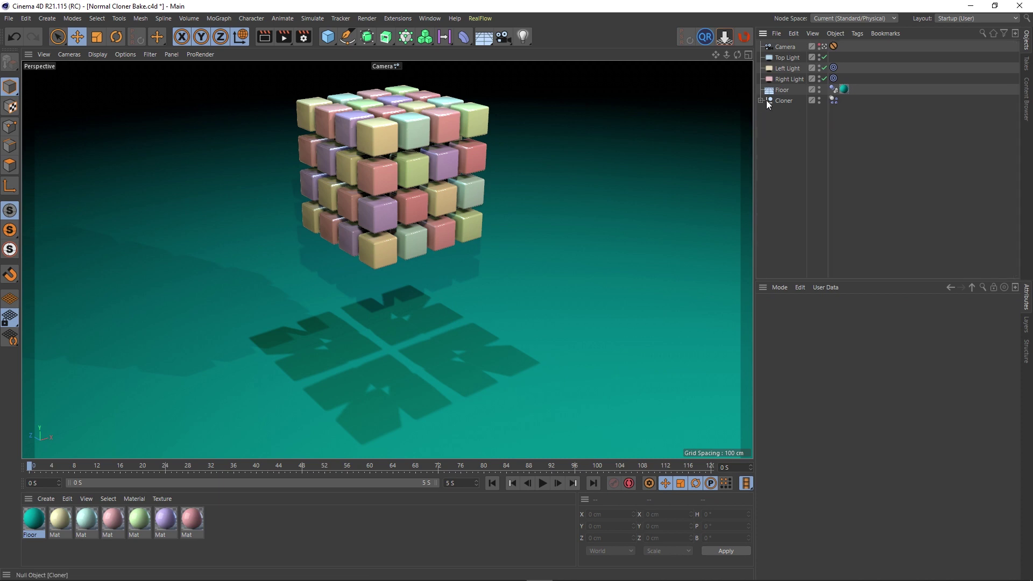
# - Delete the Dynamics Body tag from the Cloner null, play the baked animation and return to the first frame
pyautogui.click(833, 101)
pyautogui.press('Delete')
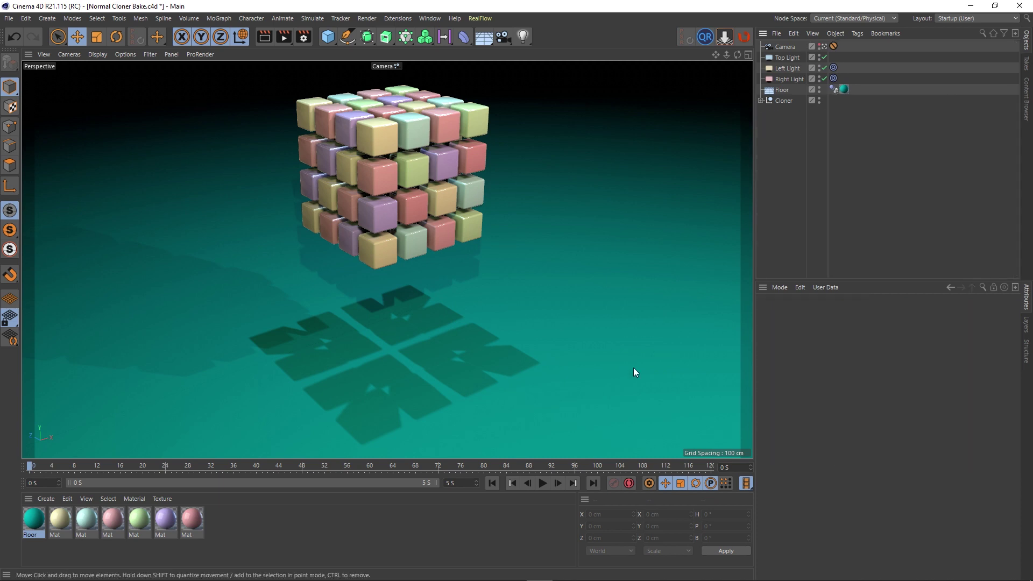
pyautogui.click(542, 483)
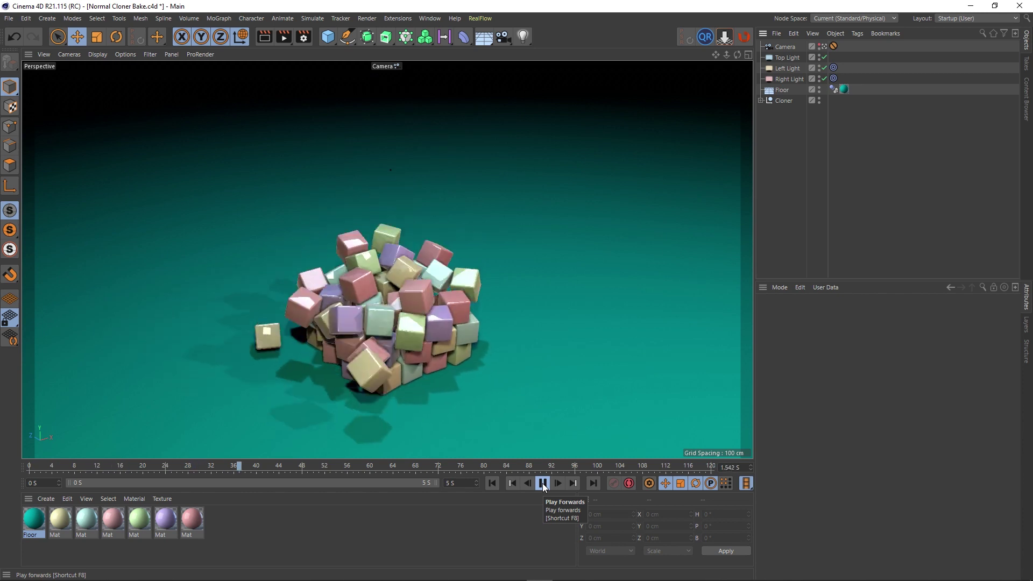
pyautogui.click(542, 483)
pyautogui.click(489, 484)
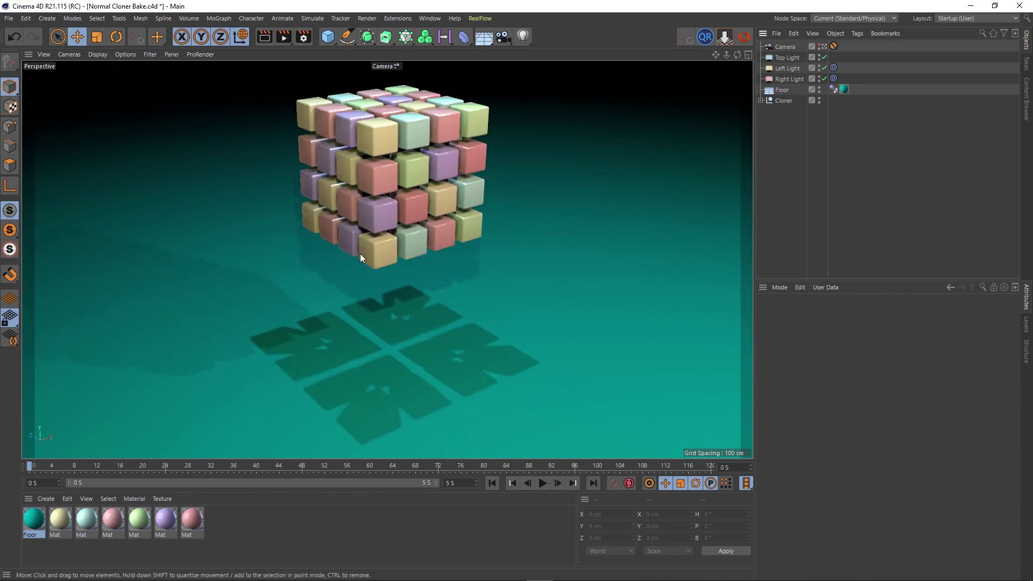
# - Close the Normal Cloner Bake.c4d project without saving its changes
pyautogui.click(8, 21)
pyautogui.click(32, 86)
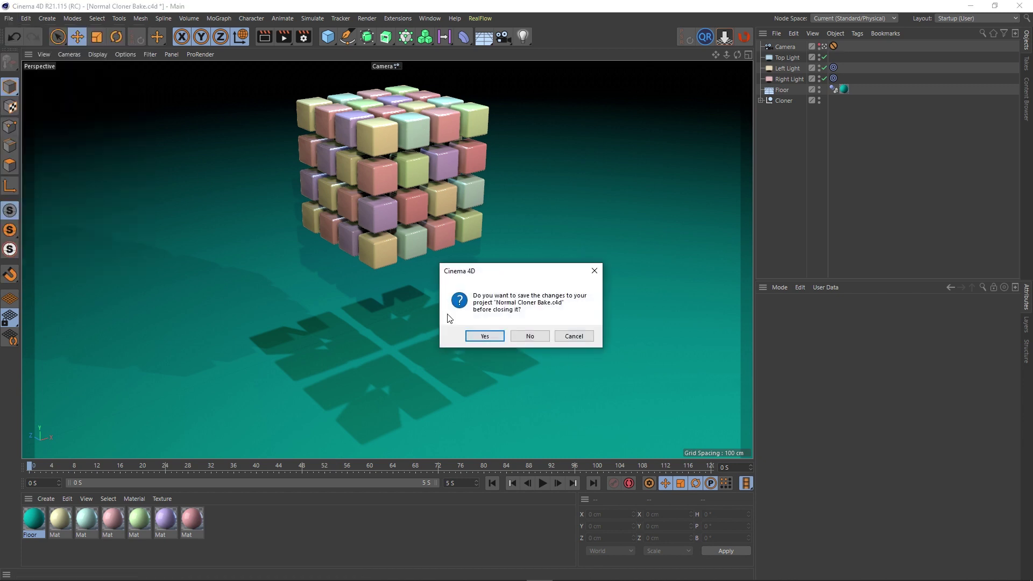
pyautogui.click(529, 337)
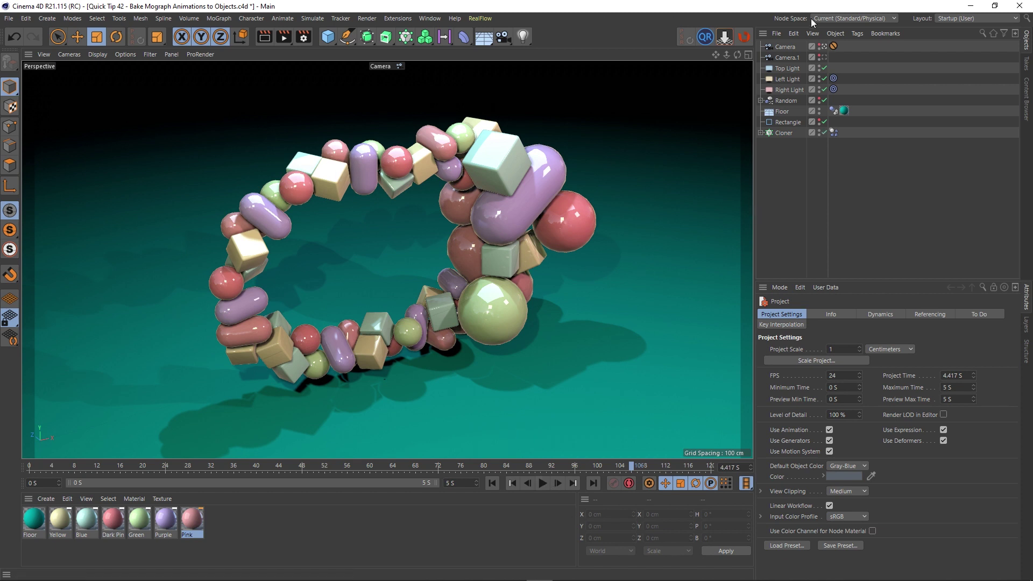
# - Select the Cloner in the Quick Tip 42 project, look into its hierarchy and start playing the animation
pyautogui.click(783, 134)
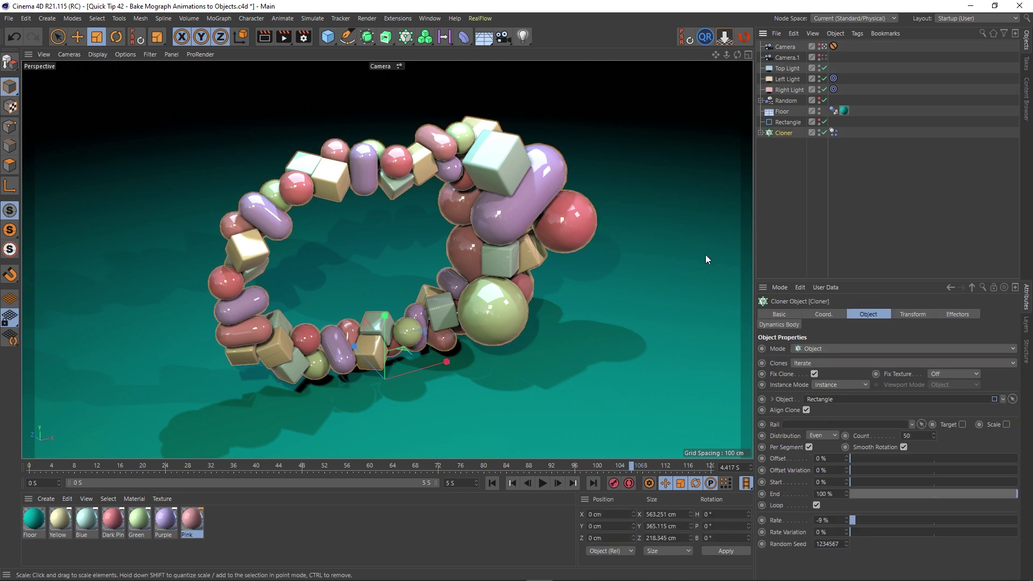
pyautogui.click(760, 133)
pyautogui.click(760, 132)
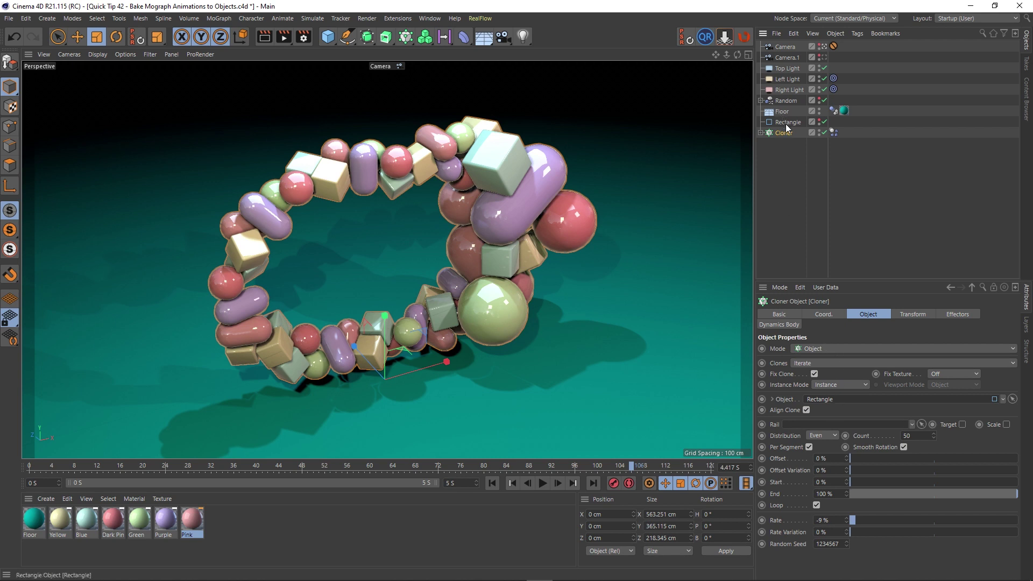
pyautogui.click(542, 483)
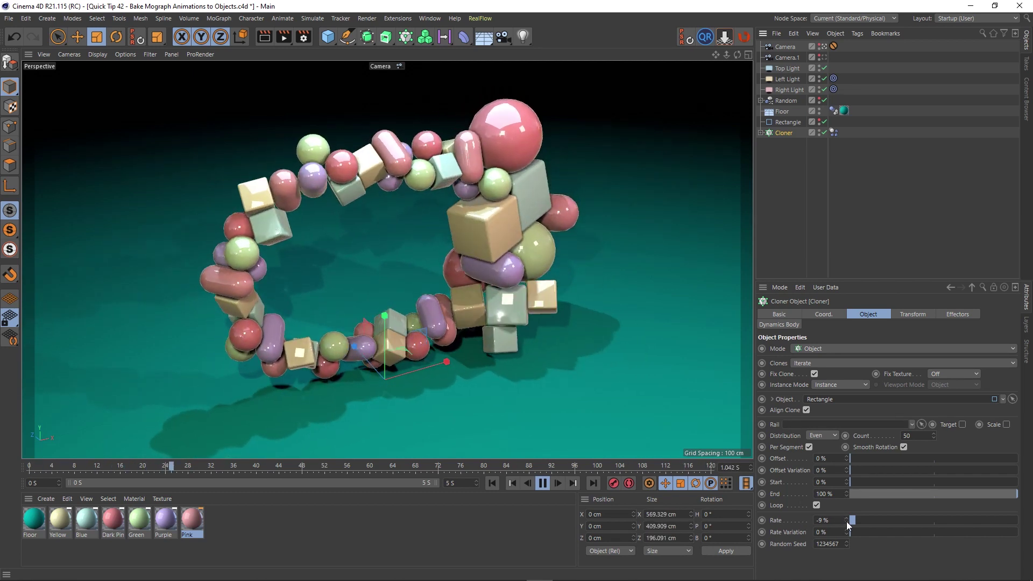
# - Try a Rate of 14 % on the Cloner during playback and restore the Rate to -9 %
pyautogui.moveTo(856, 517); pyautogui.dragTo(873, 519)
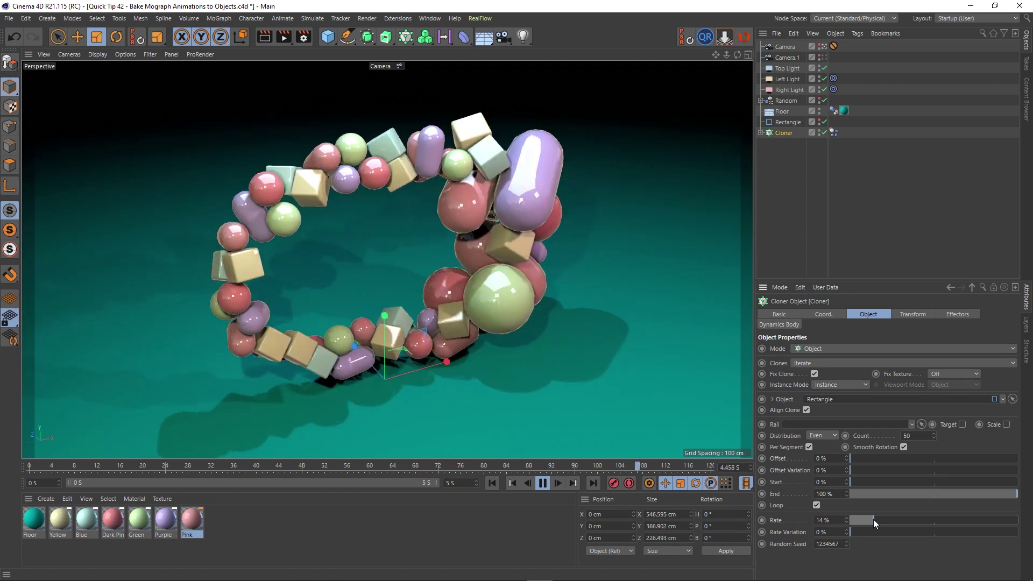
pyautogui.moveTo(873, 518); pyautogui.dragTo(844, 526)
pyautogui.click(846, 522)
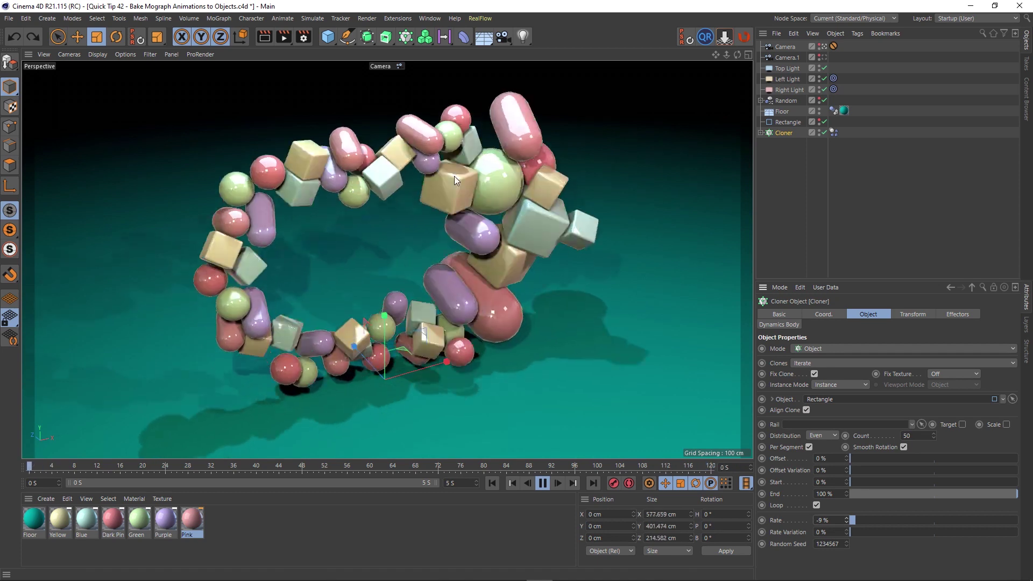
# - Examine the Random effector's Effector and Parameter settings, stop the playback and return to the first frame
pyautogui.click(785, 101)
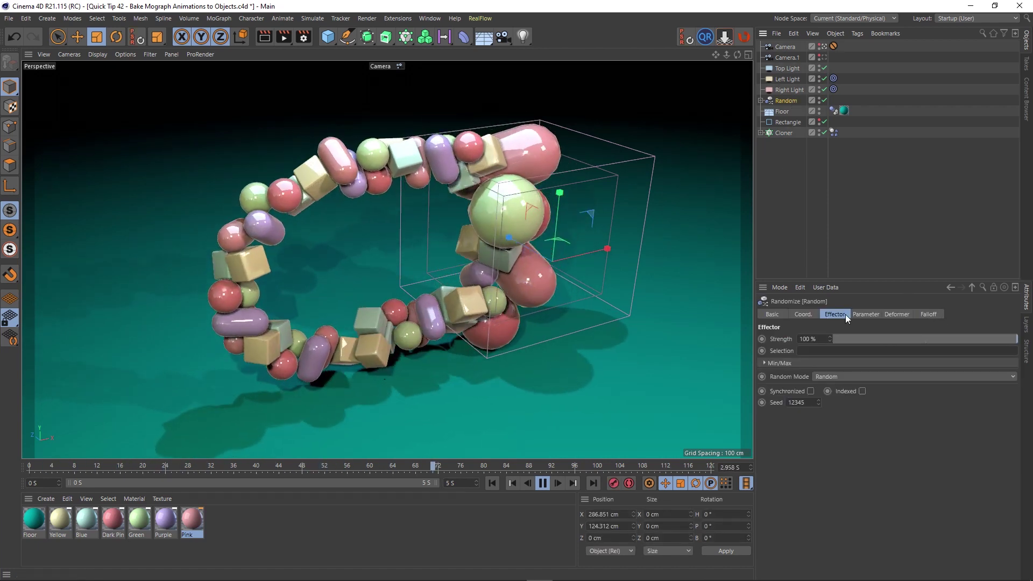
pyautogui.click(859, 315)
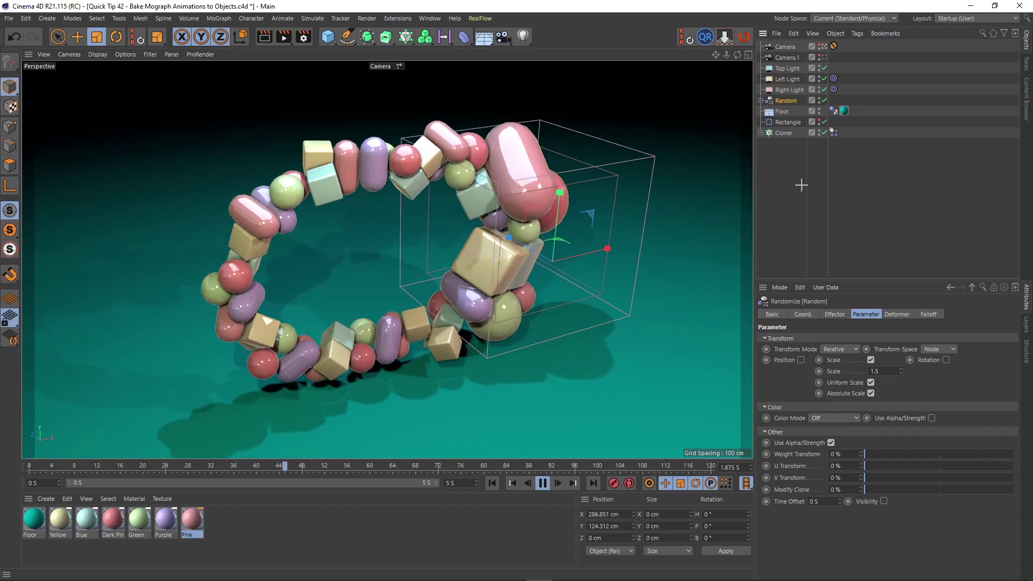
pyautogui.click(801, 185)
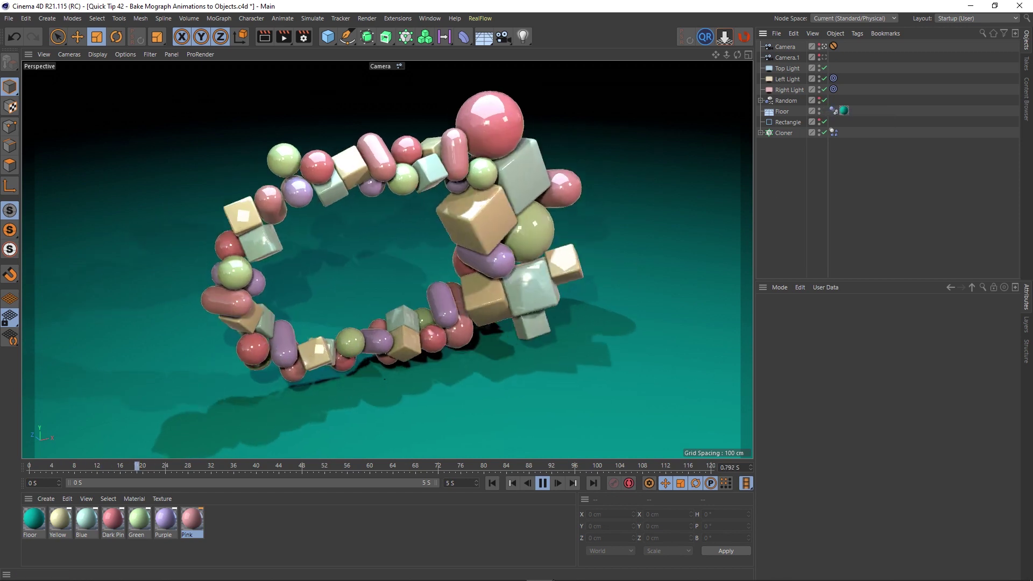
pyautogui.click(542, 482)
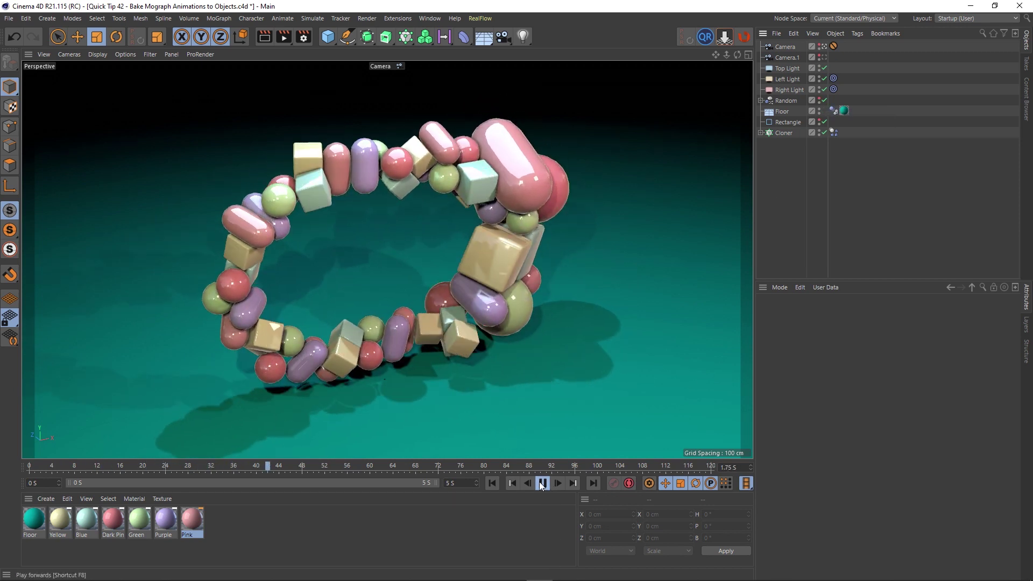
pyautogui.click(490, 482)
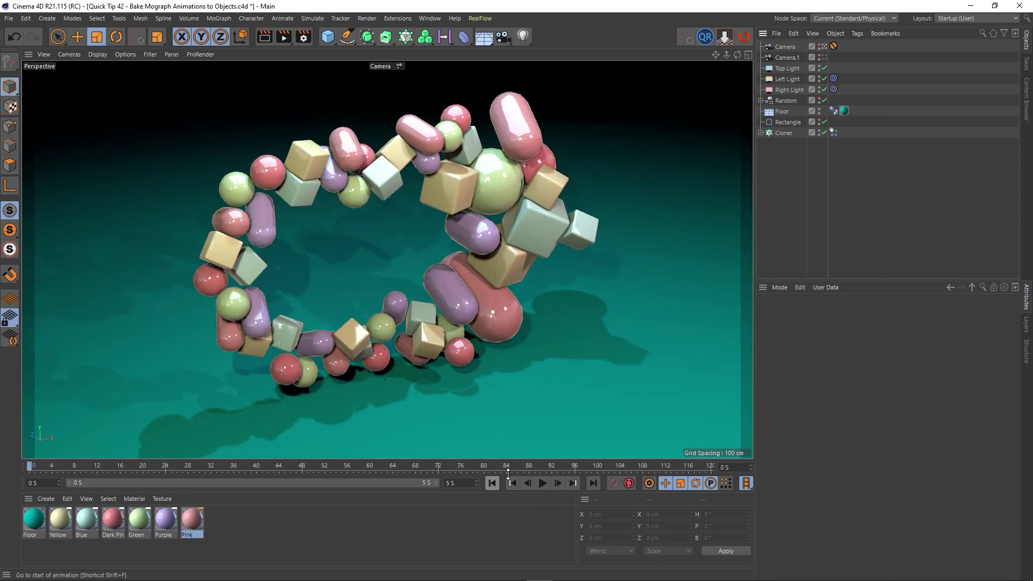
# - Try making the spline Cloner editable and play the animation with the converted objects
pyautogui.click(783, 134)
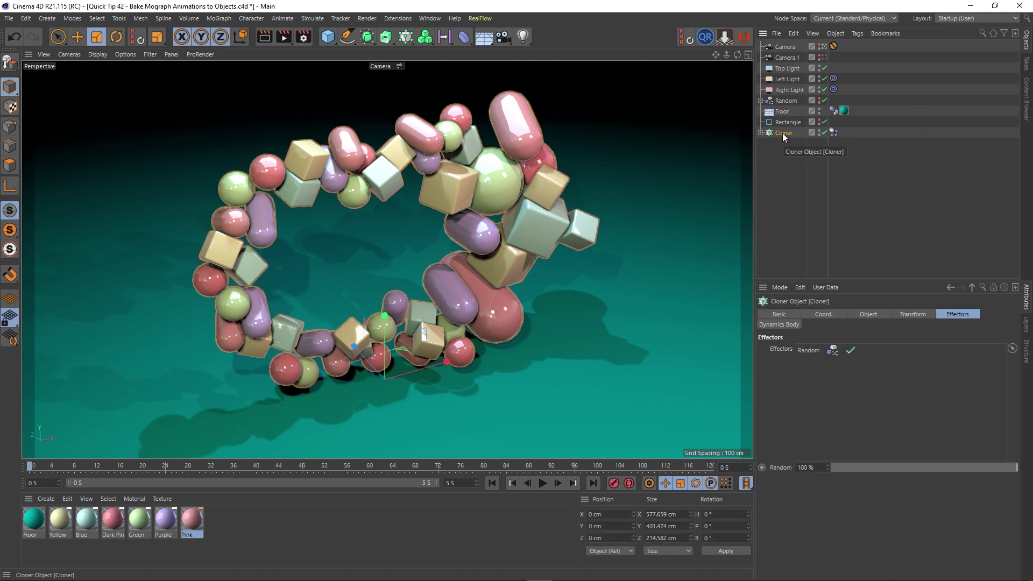
pyautogui.press('c')
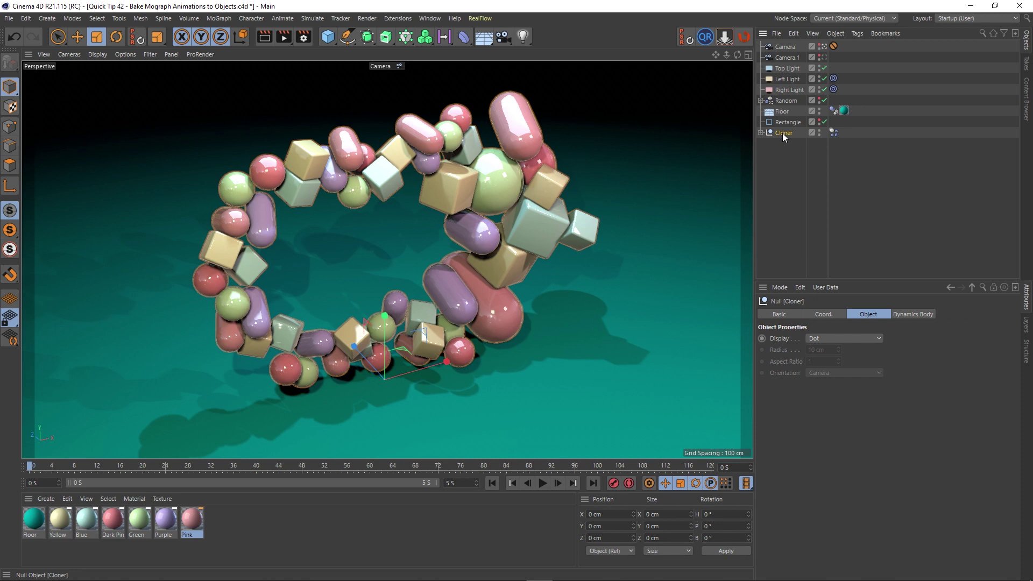
pyautogui.click(541, 484)
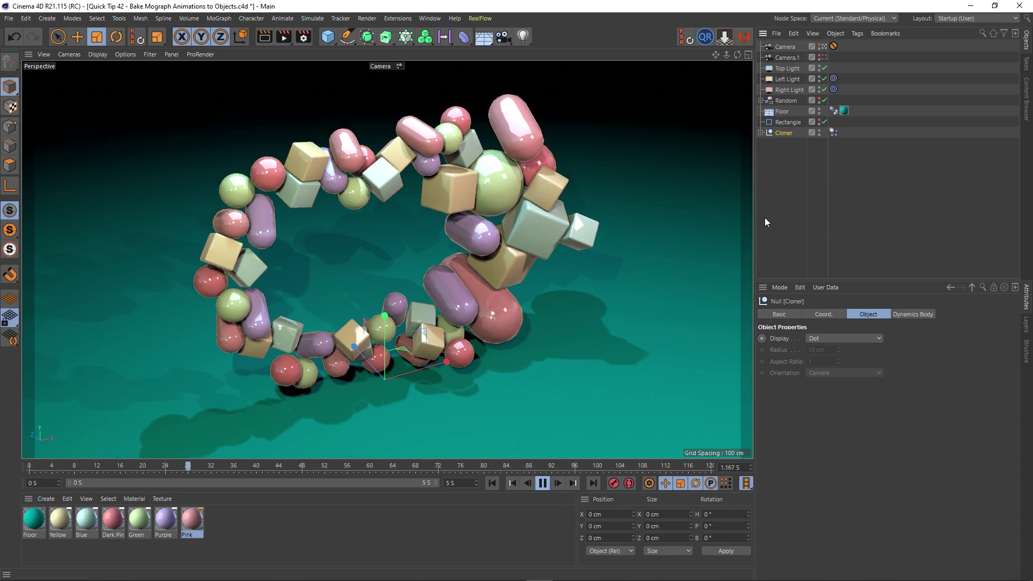
# - Examine the Collision and Force settings of the Cloner null's Dynamics Body tag, stopping playback and clearing the selection
pyautogui.click(833, 132)
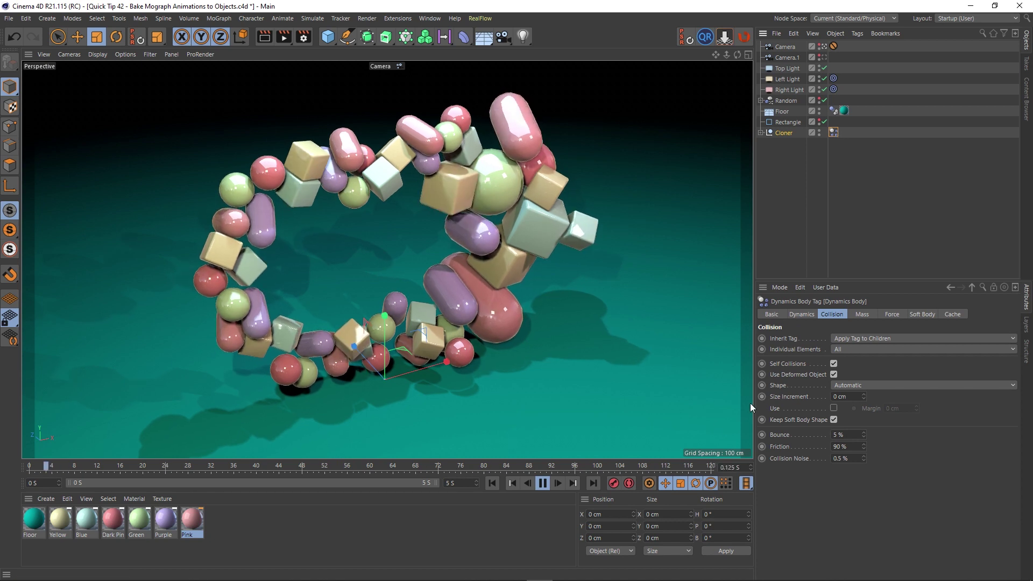
pyautogui.click(542, 483)
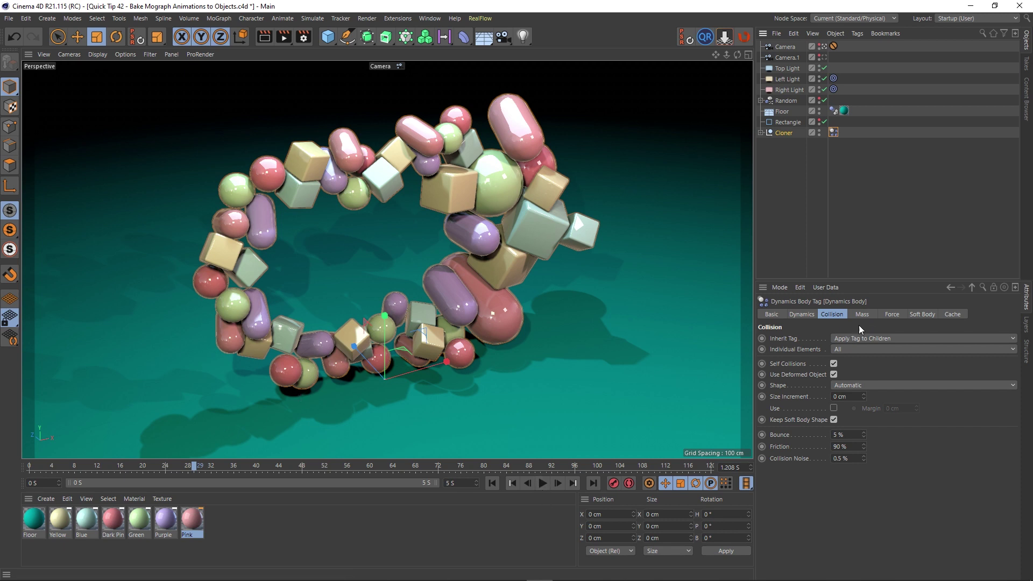
pyautogui.click(888, 314)
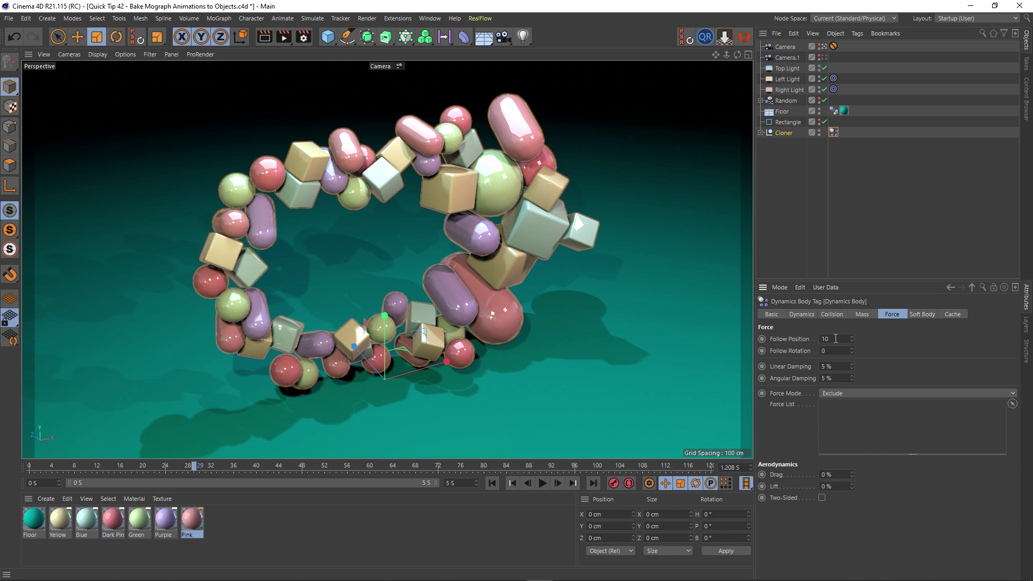
pyautogui.click(855, 172)
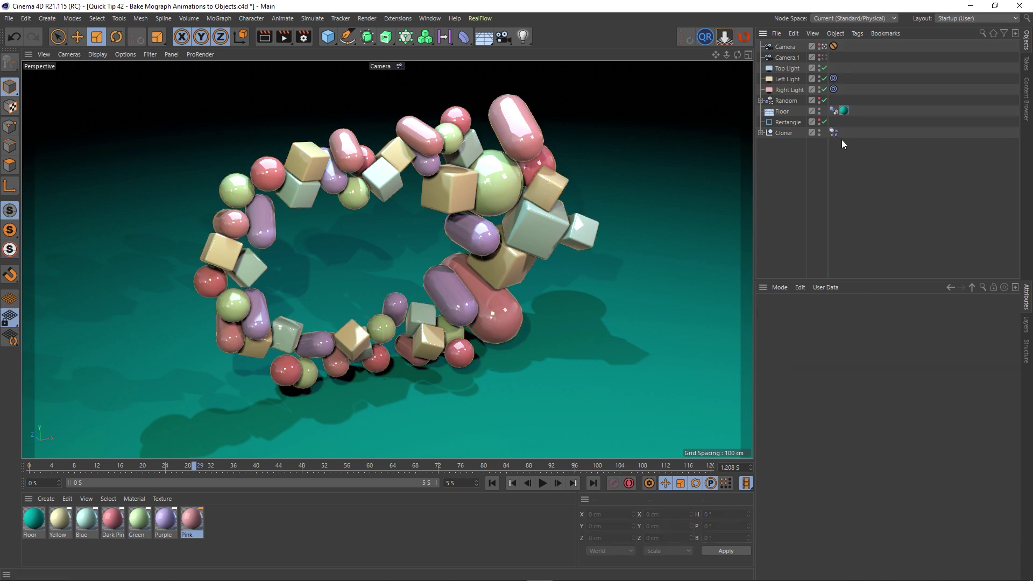
# - Play the converted Cloner null's animation, stop it, look at the Random effector's parameters and resume playback
pyautogui.click(784, 132)
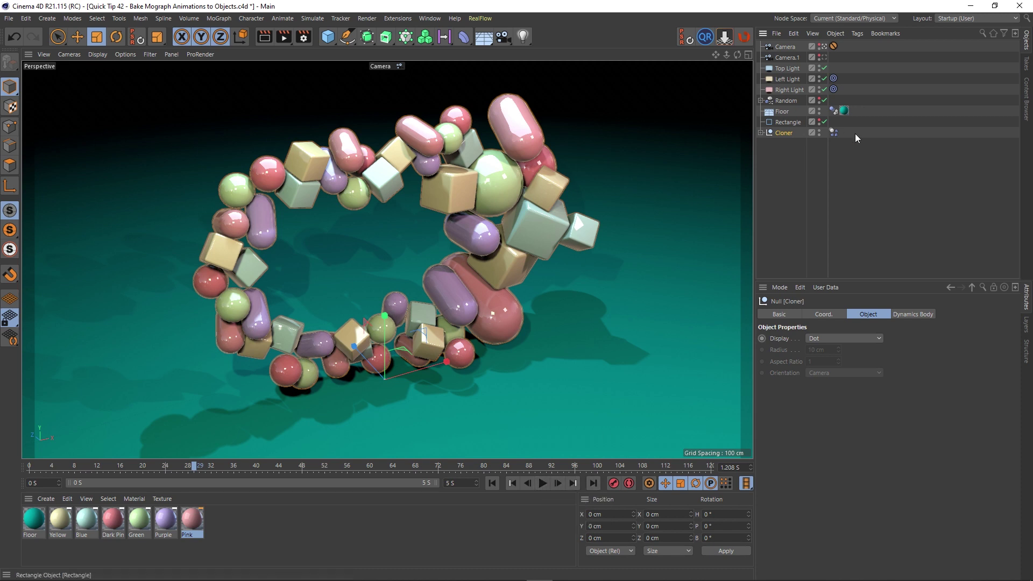
pyautogui.click(543, 483)
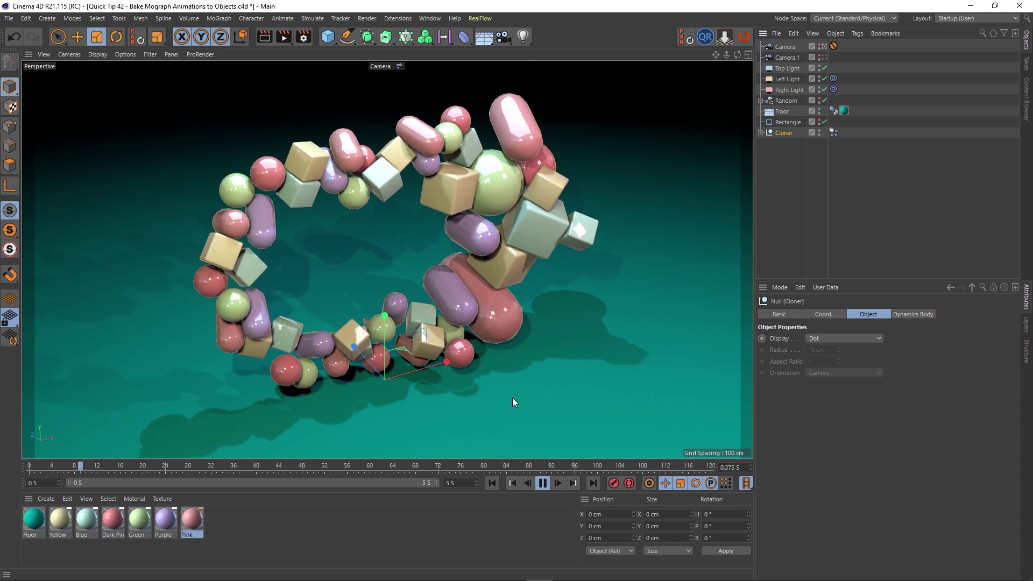
pyautogui.click(542, 484)
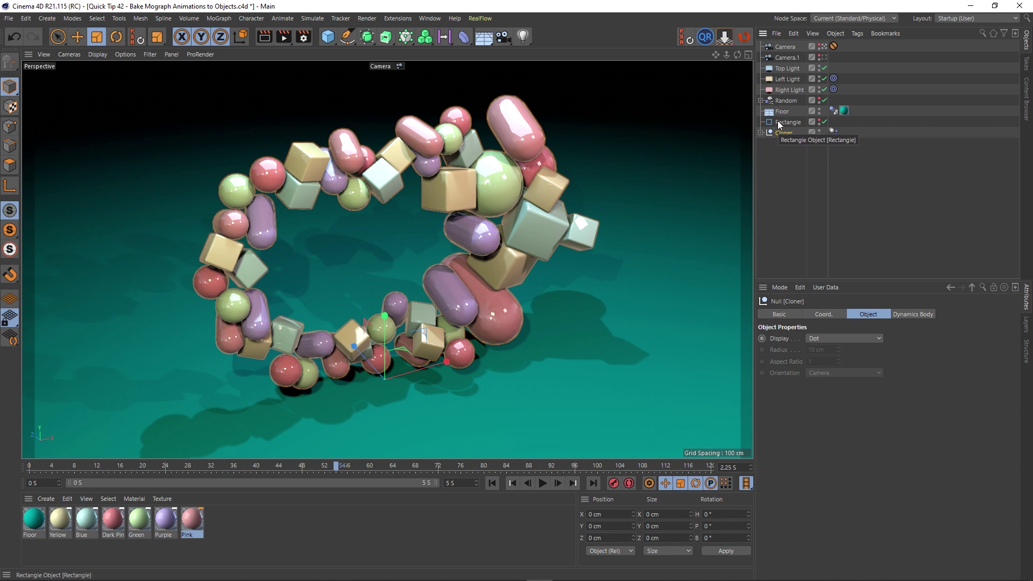
pyautogui.click(785, 100)
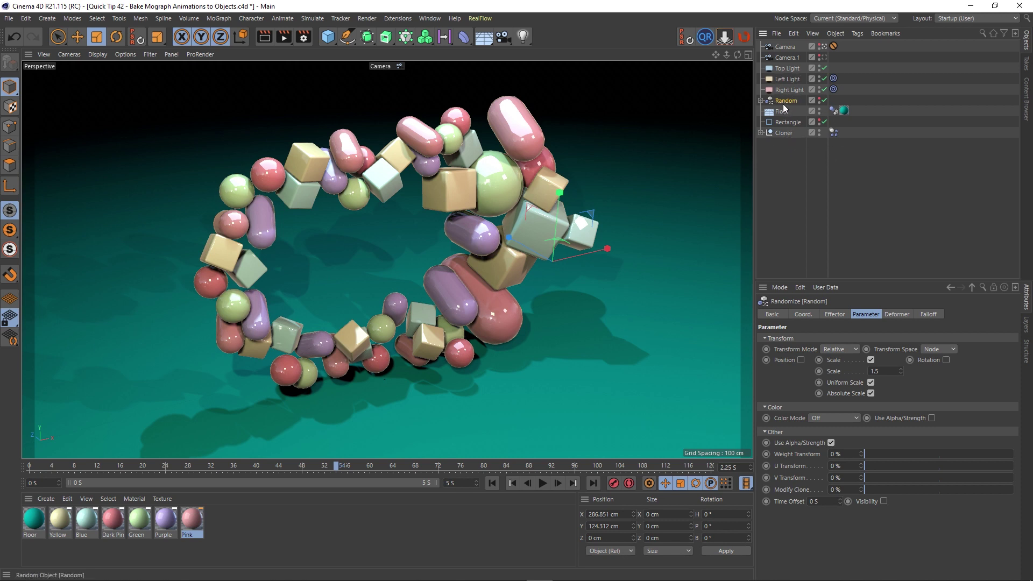
pyautogui.click(542, 486)
# - Try moving the Cloner null along its X axis during playback, undo the move and stop the animation
pyautogui.click(781, 133)
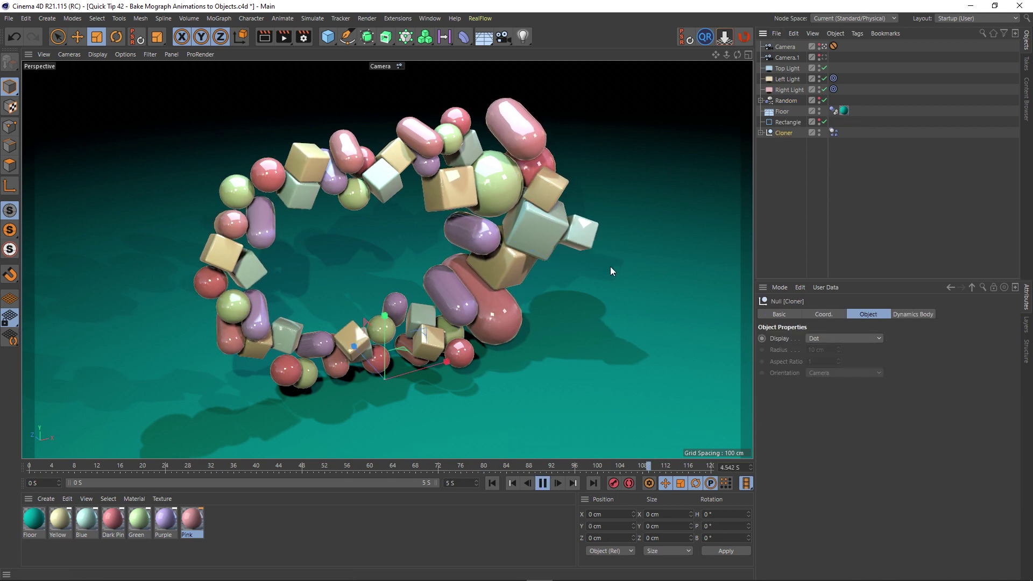
pyautogui.click(83, 37)
pyautogui.moveTo(437, 360); pyautogui.dragTo(525, 379)
pyautogui.hotkey('ctrl', 'z')
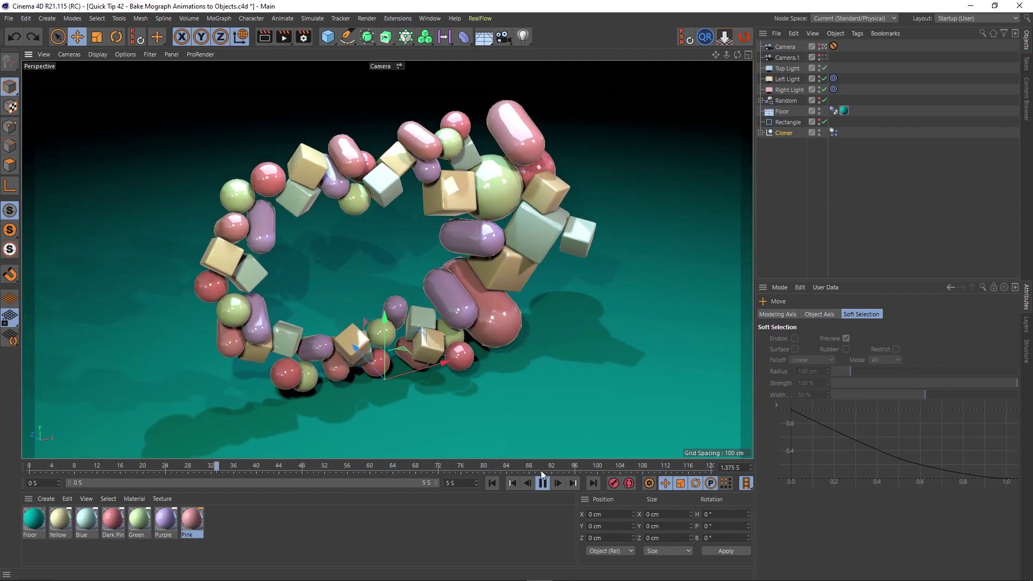
pyautogui.click(543, 483)
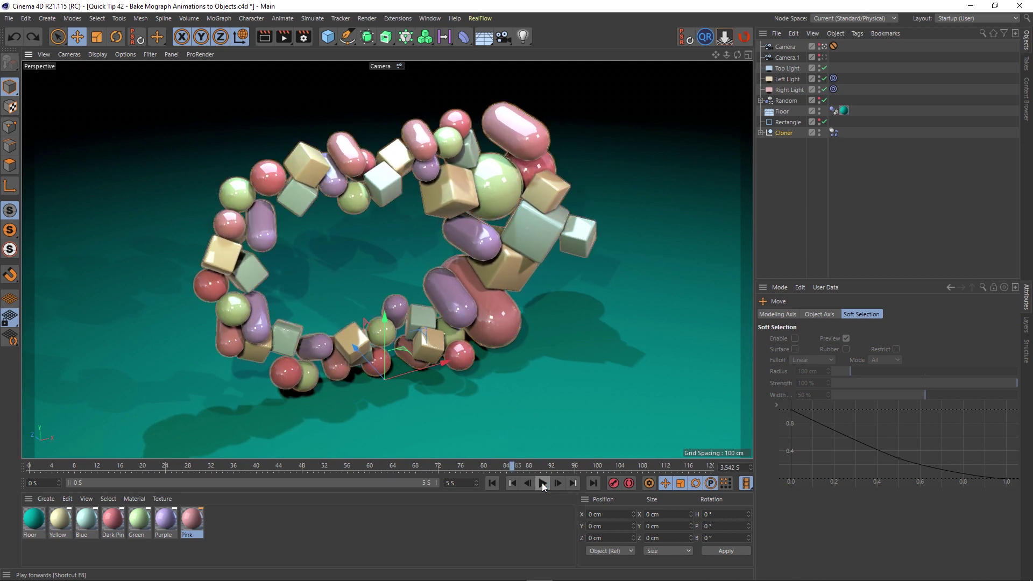
# - Select several of the enlarged converted objects in the viewport one after another to examine their properties
pyautogui.click(526, 138)
pyautogui.click(500, 192)
pyautogui.click(534, 242)
pyautogui.click(508, 272)
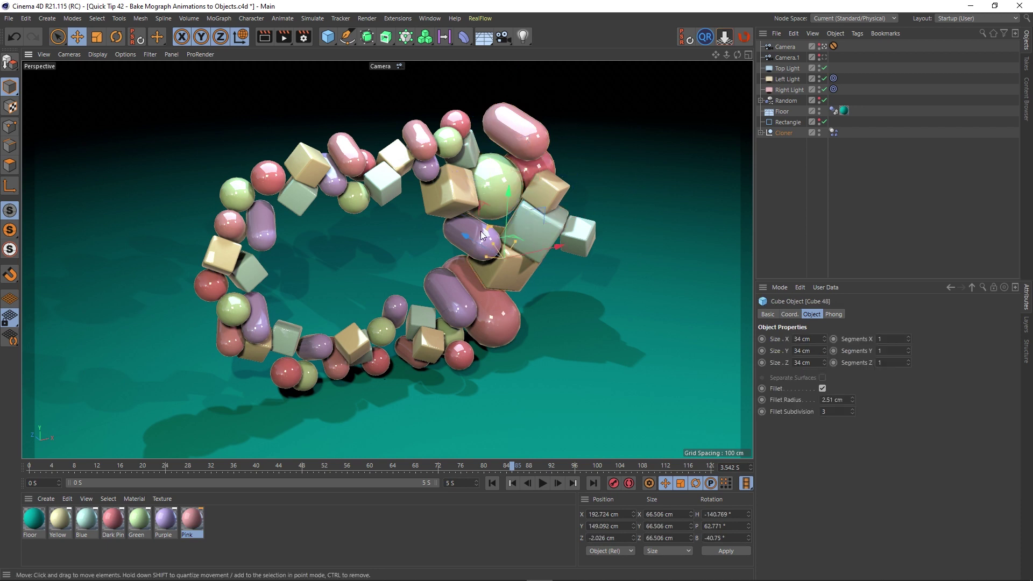
pyautogui.click(534, 221)
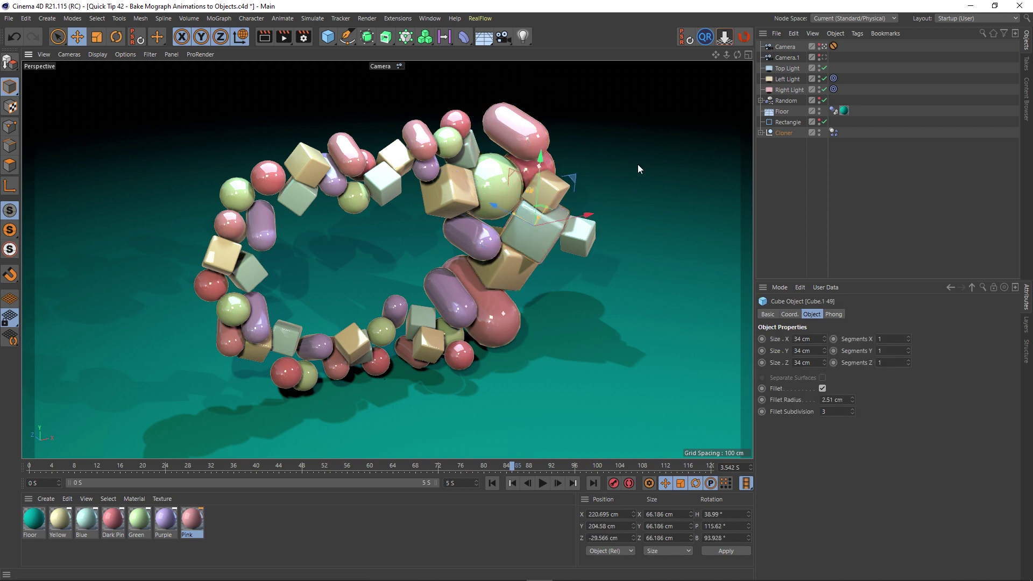
pyautogui.click(524, 137)
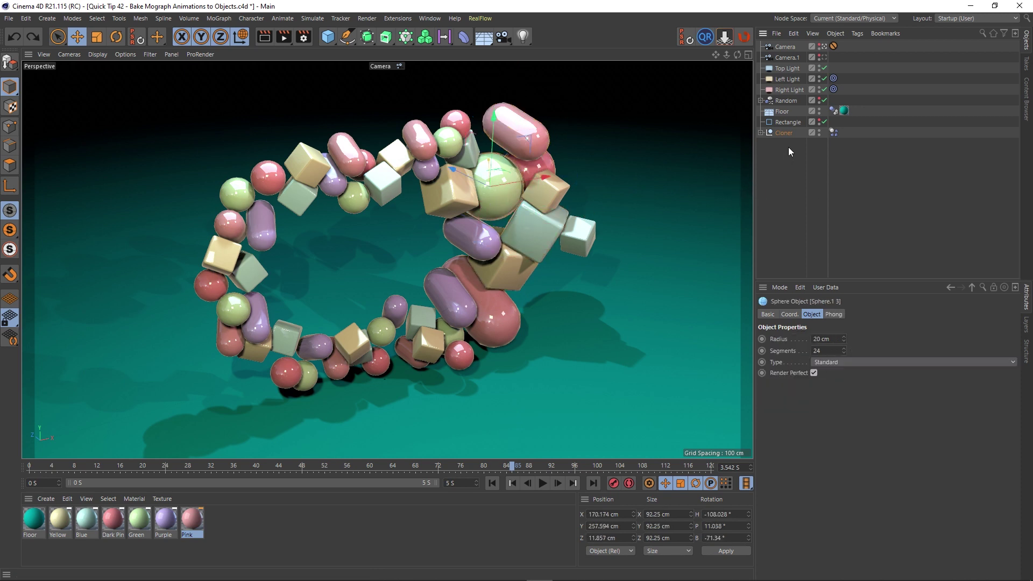
# - Undo the Cloner's conversion to editable objects, replay its live animation and return to the first frame
pyautogui.hotkey('ctrl', 'z')
pyautogui.click(491, 483)
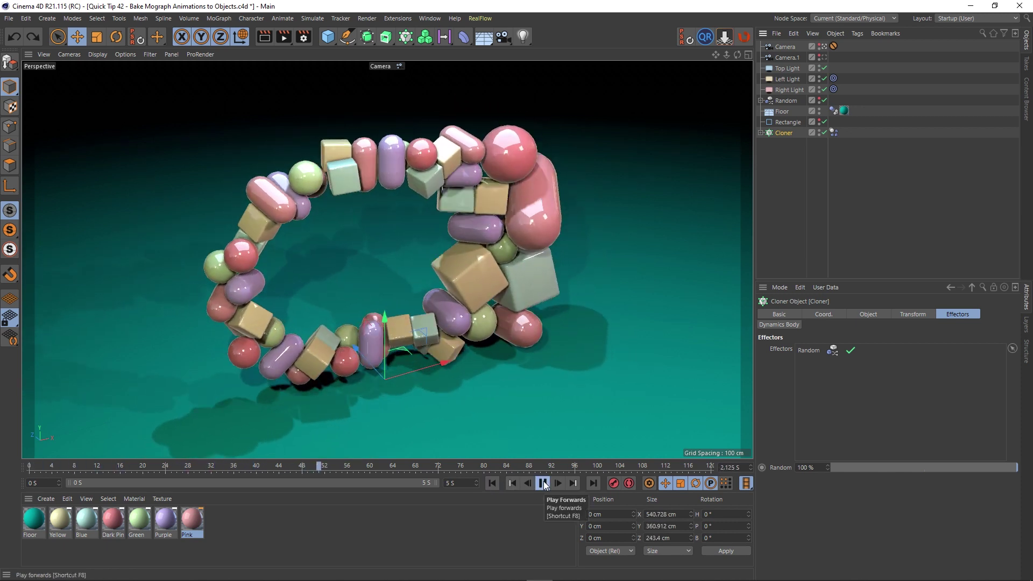
pyautogui.click(542, 483)
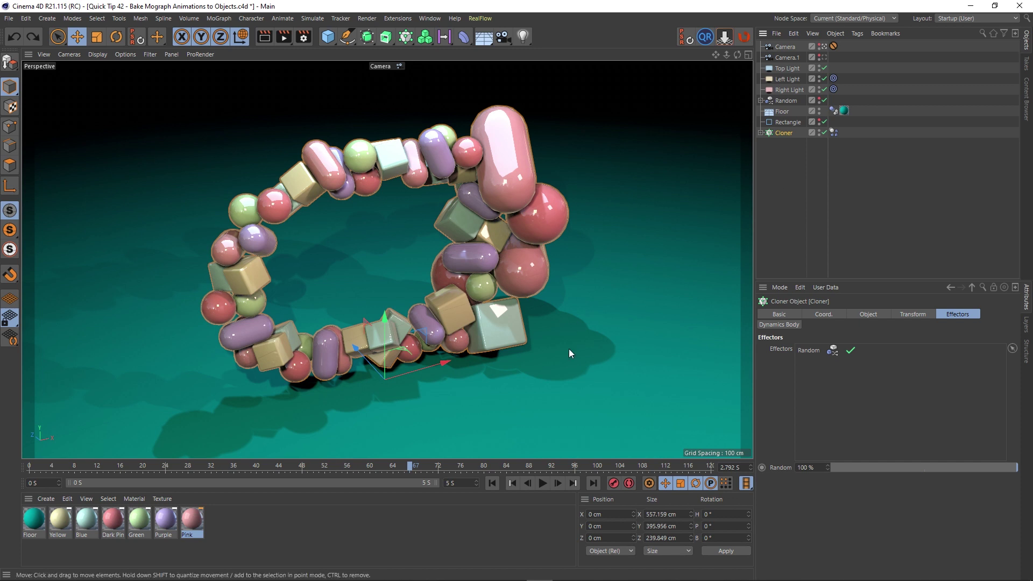
pyautogui.click(492, 483)
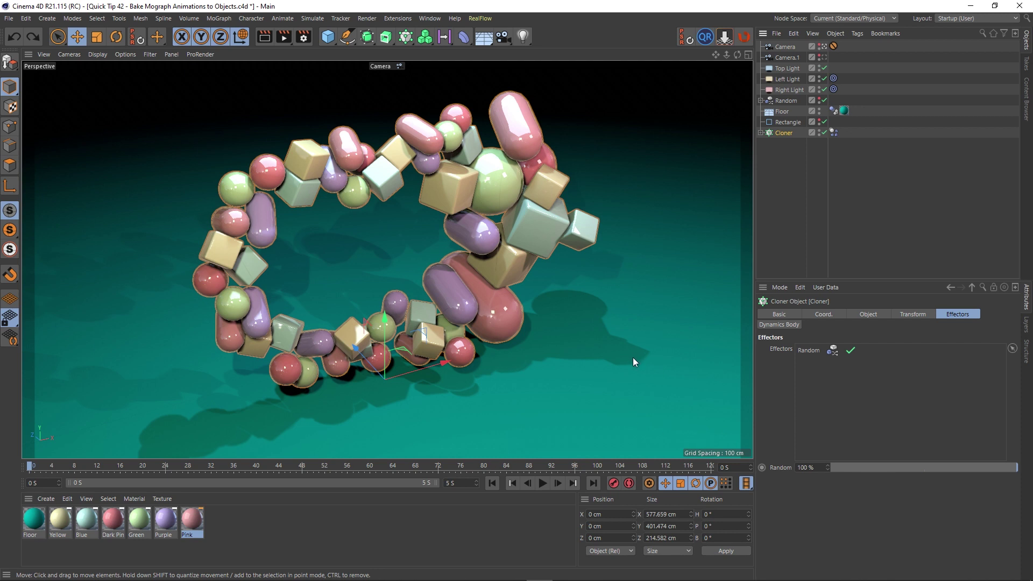
# - Export only the selected Cloner with its animation tracks as "Quick Tip 42 - Bake Mograph Animations to Objects.fbx" in the 2. C4D Files folder
pyautogui.click(794, 182)
pyautogui.click(785, 134)
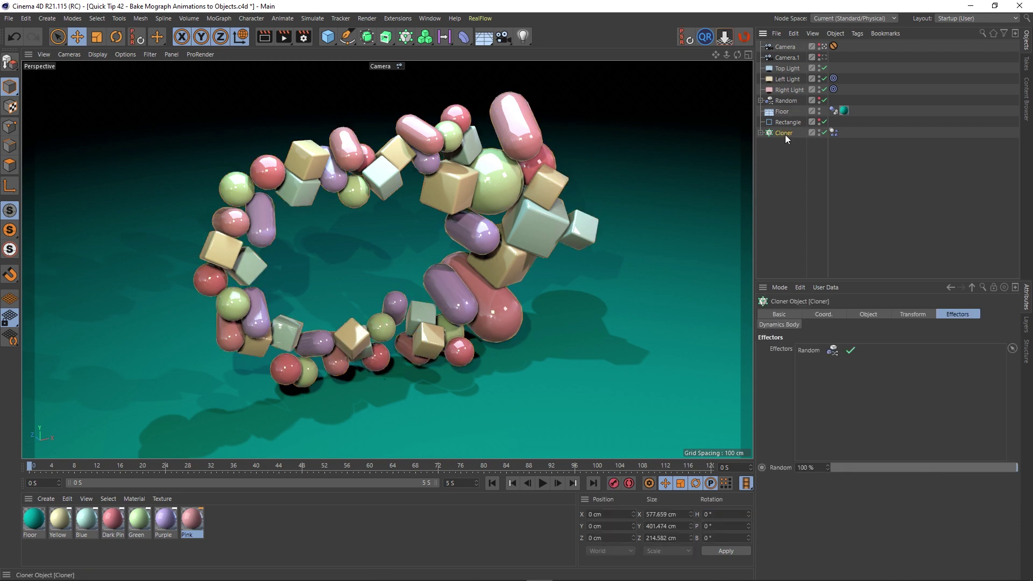
pyautogui.click(9, 18)
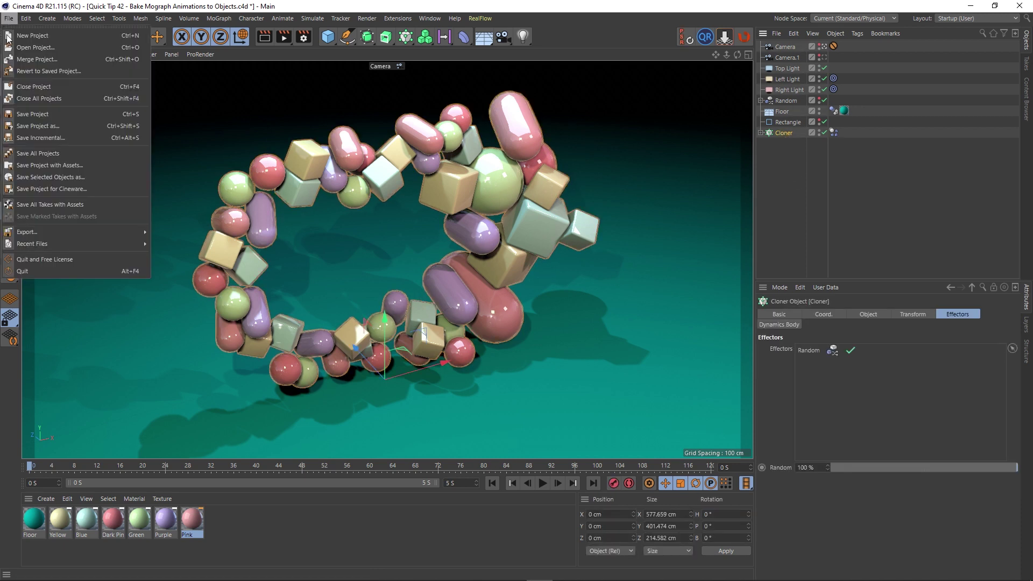
pyautogui.moveTo(115, 232)
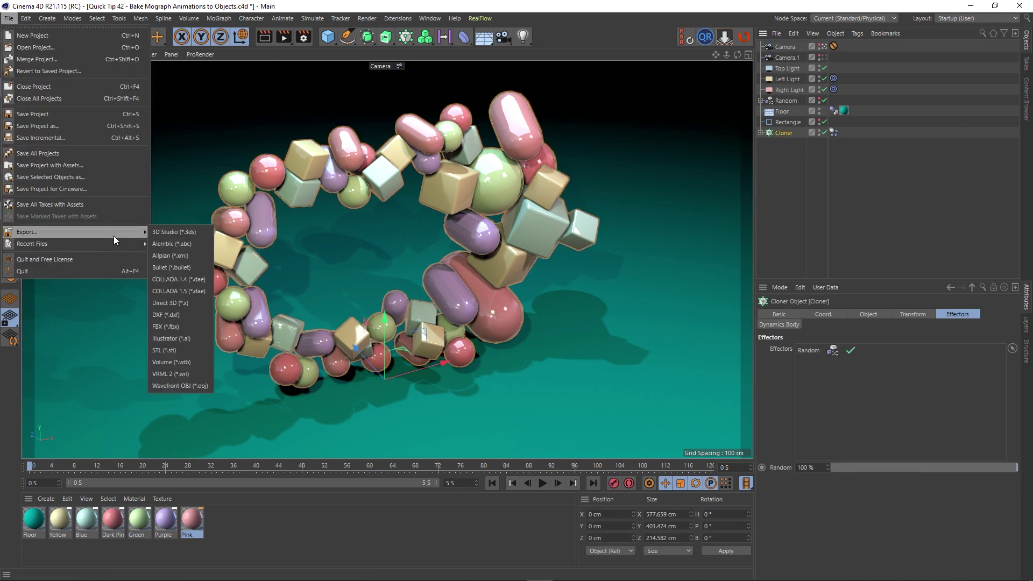
pyautogui.click(180, 327)
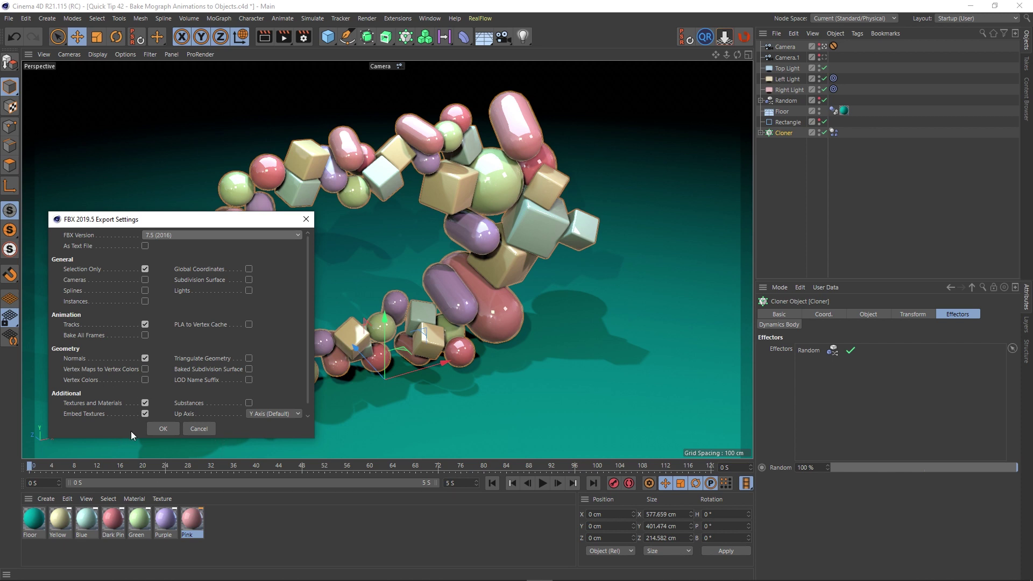
pyautogui.click(164, 428)
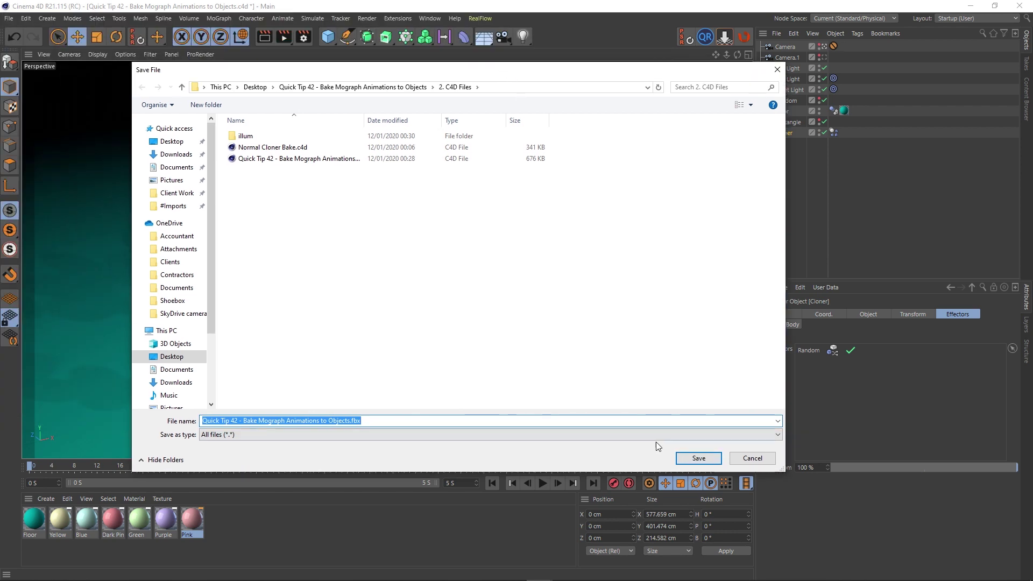
pyautogui.click(704, 459)
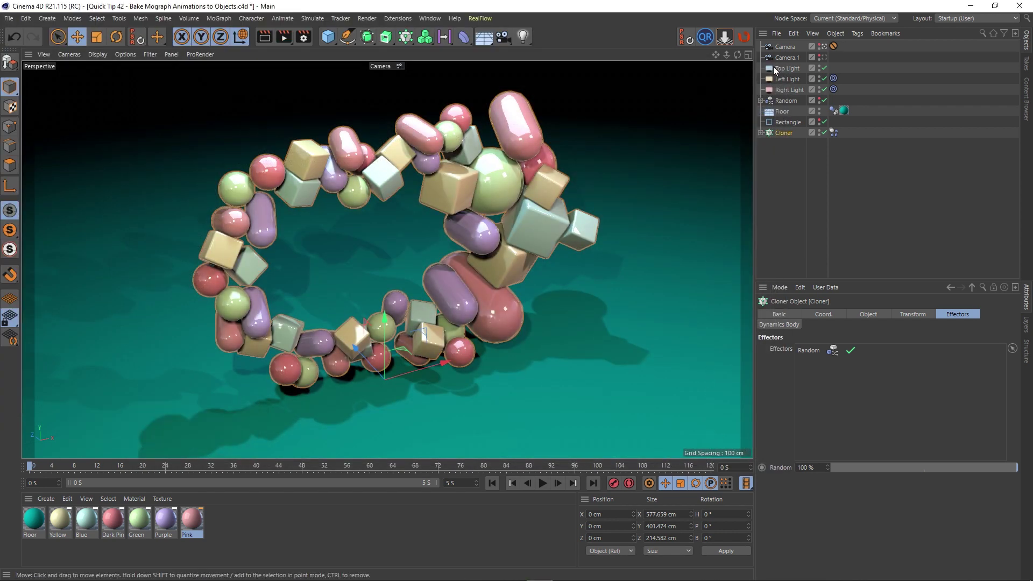
# - Merge "Quick Tip 42 - Bake Mograph Animations to Objects.fbx" from the 2. C4D Files folder into the project with the default import settings
pyautogui.click(776, 33)
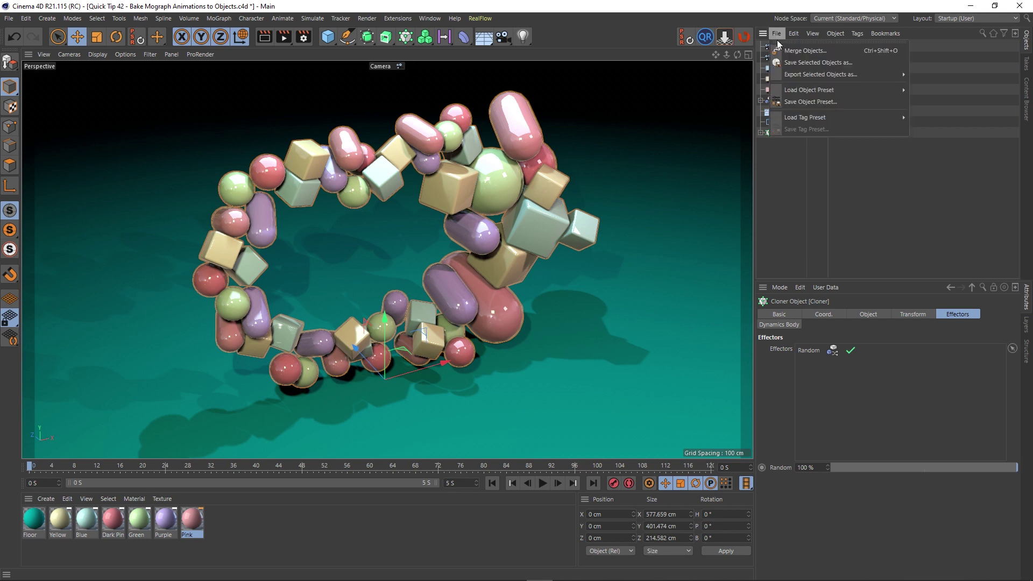
pyautogui.click(806, 49)
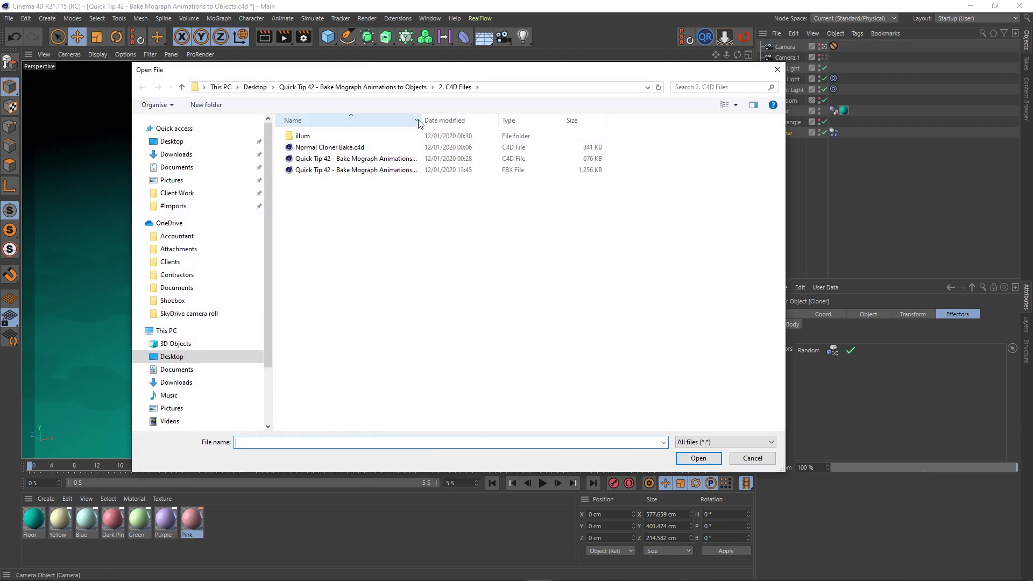
pyautogui.moveTo(423, 119); pyautogui.dragTo(490, 119)
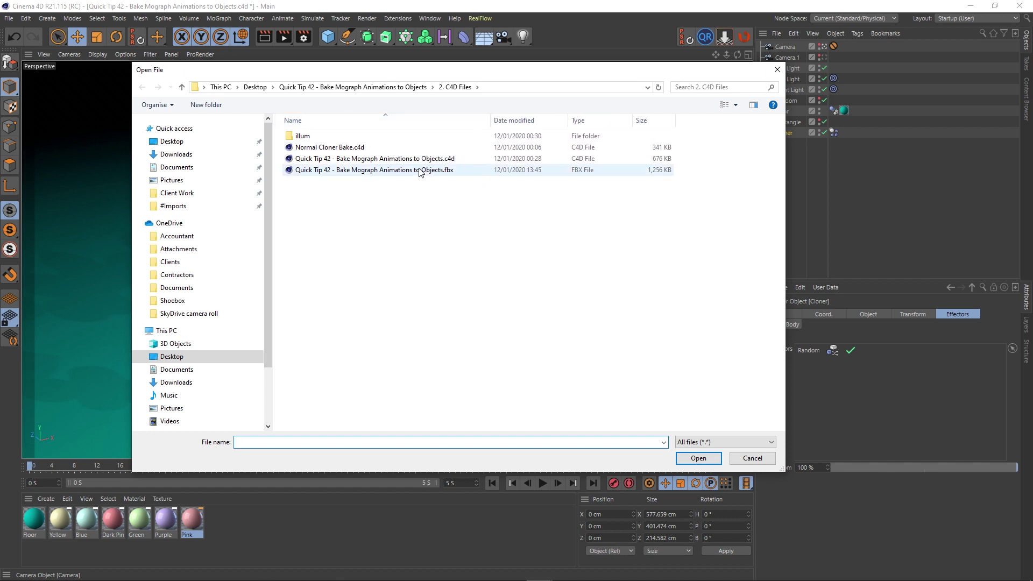
pyautogui.doubleClick(420, 170)
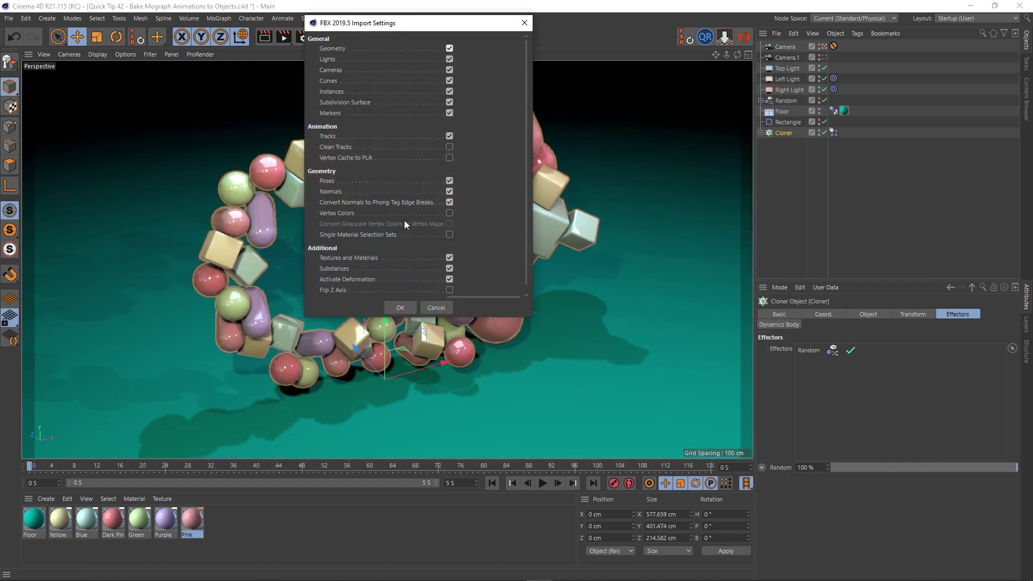
pyautogui.scroll(-1, 390, 294)
pyautogui.click(399, 307)
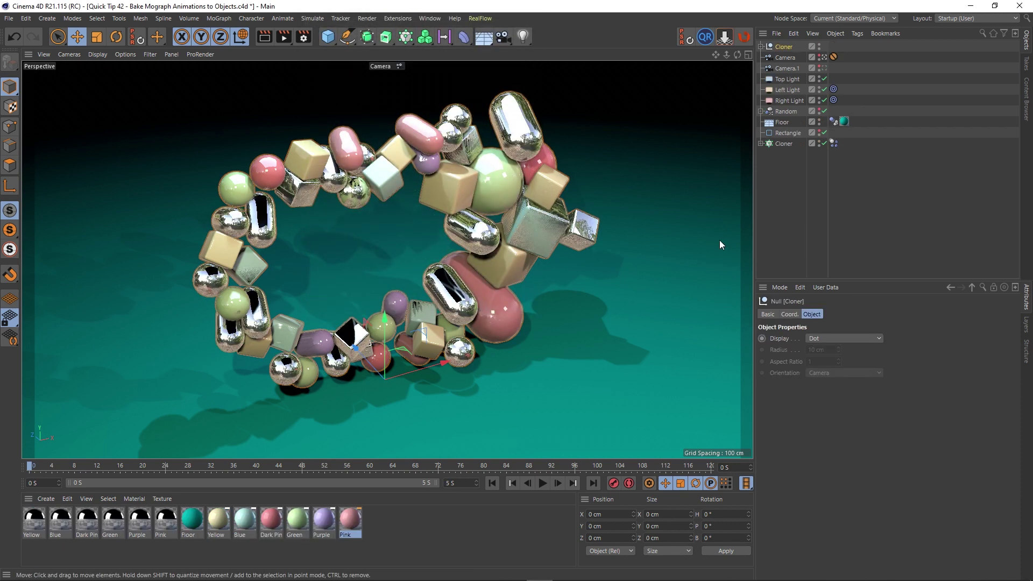
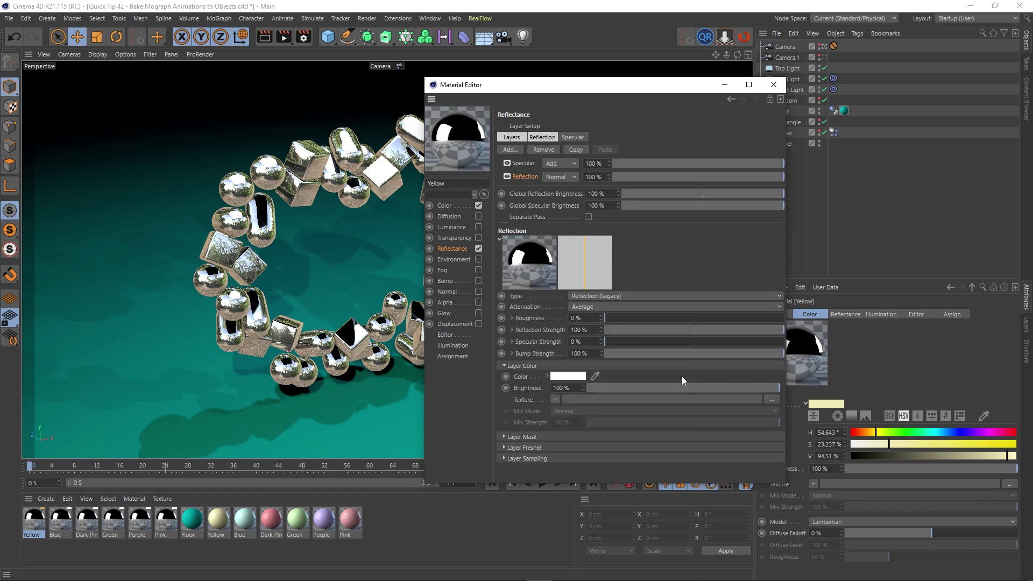
# - Set the Layer Fresnel of the imported Yellow material's Reflection layer to Dielectric and close the material's settings
pyautogui.click(523, 164)
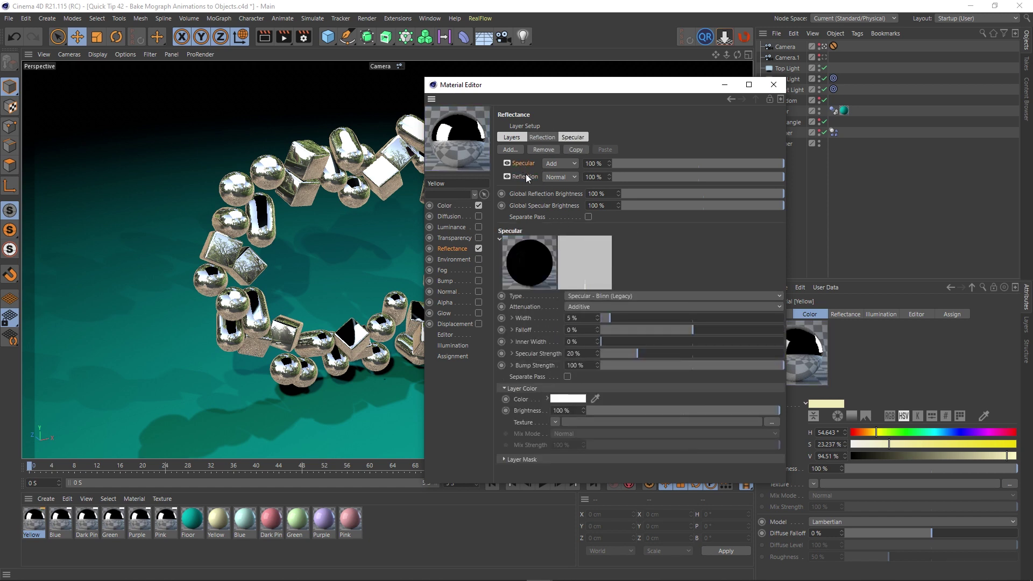
pyautogui.click(526, 177)
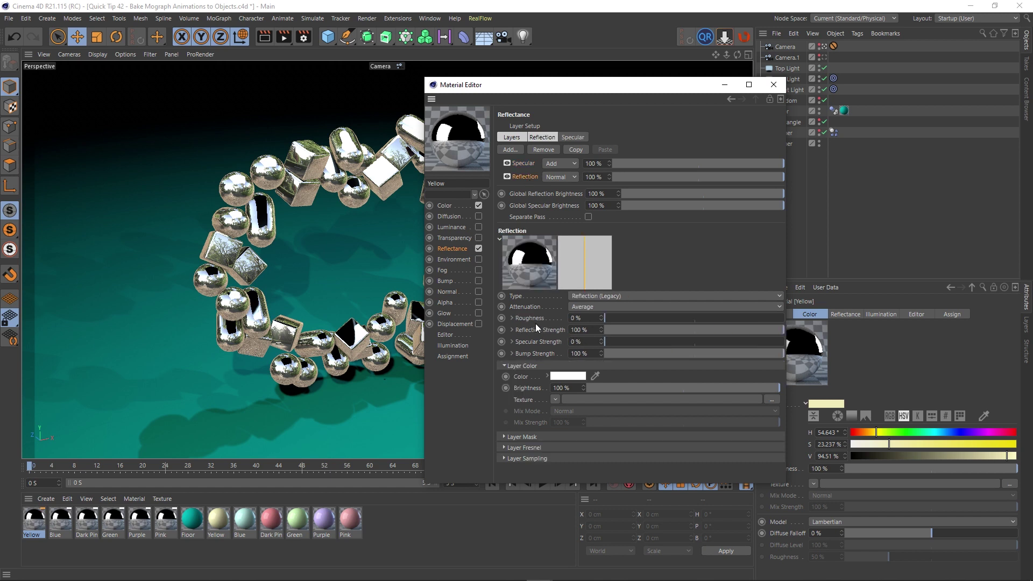
pyautogui.click(565, 458)
pyautogui.click(564, 479)
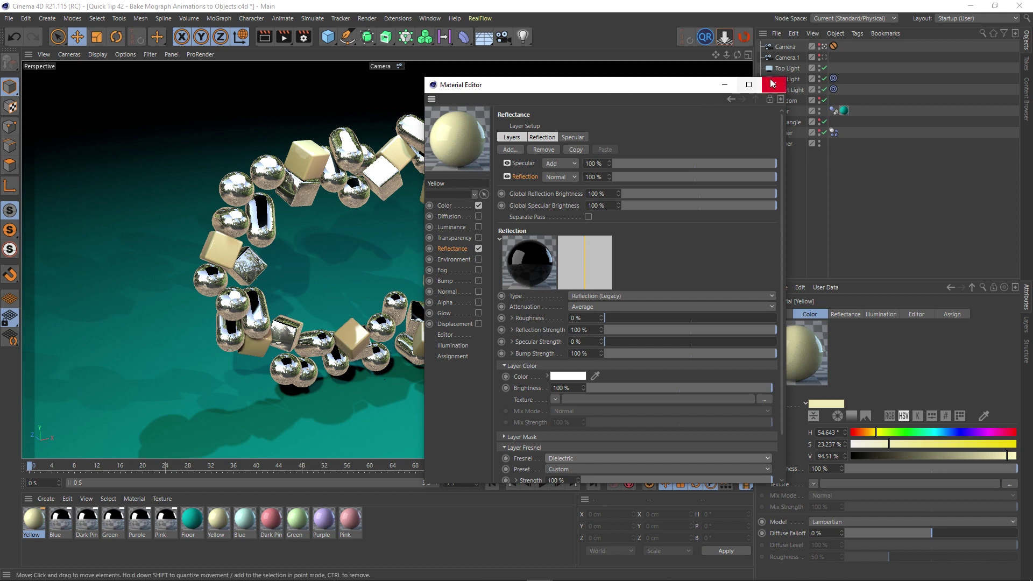
pyautogui.click(772, 85)
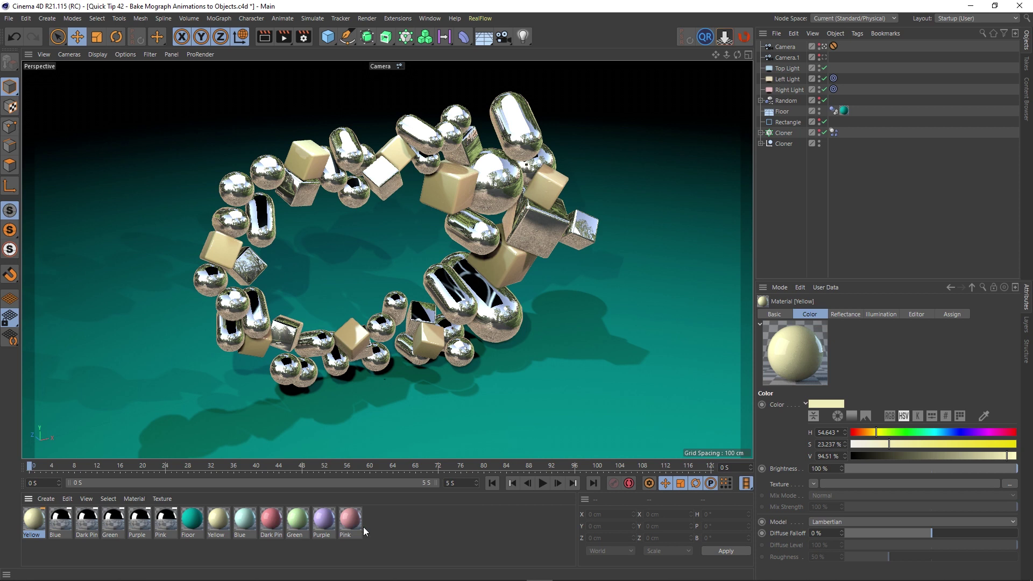
# - Replace the imported chrome-looking materials with the matching original Yellow, Blue, Dark Pink, Green, Purple and Pink materials, then deselect them
pyautogui.moveTo(219, 520); pyautogui.dragTo(70, 532)
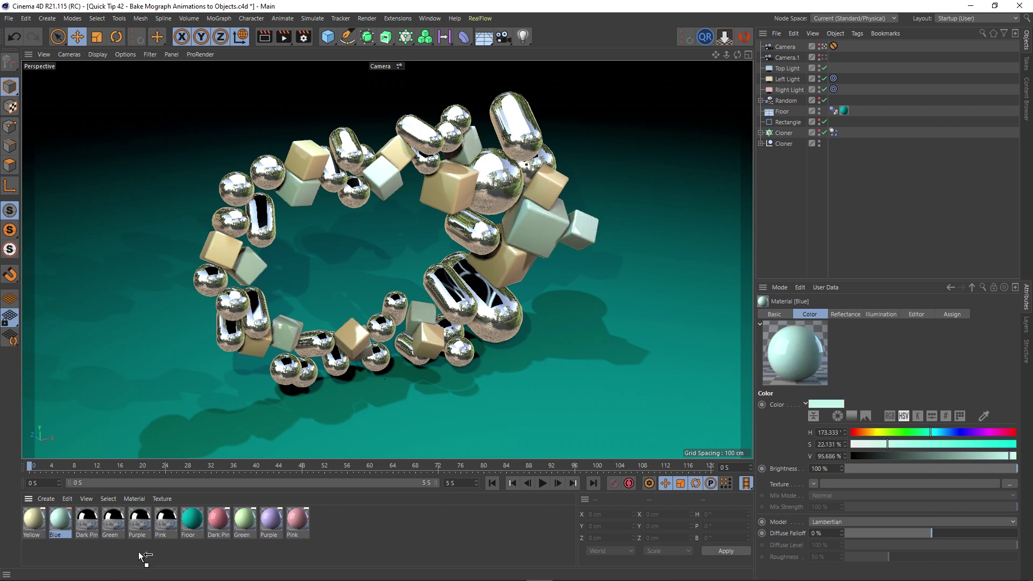
pyautogui.moveTo(212, 521); pyautogui.dragTo(114, 523)
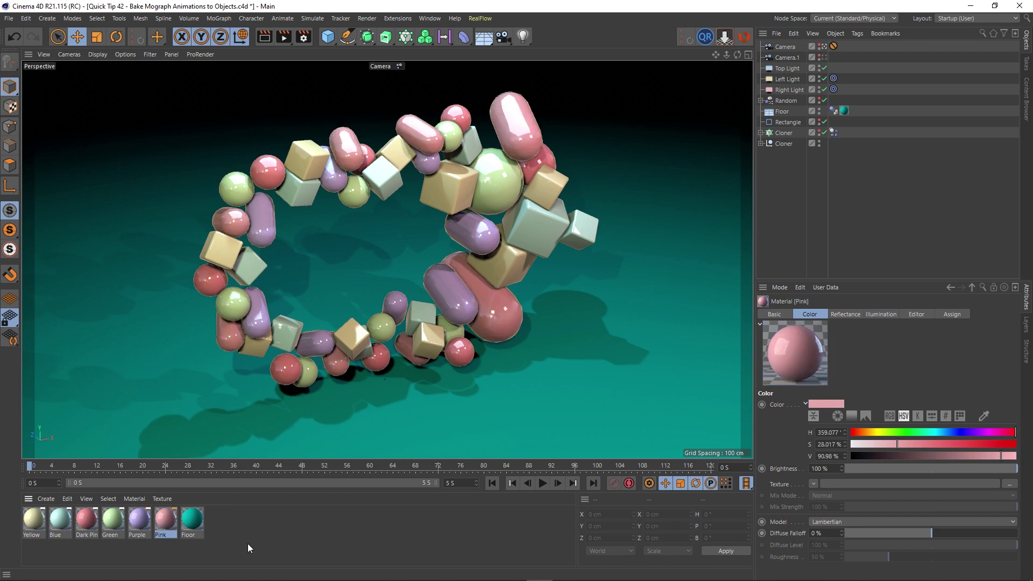
pyautogui.click(270, 543)
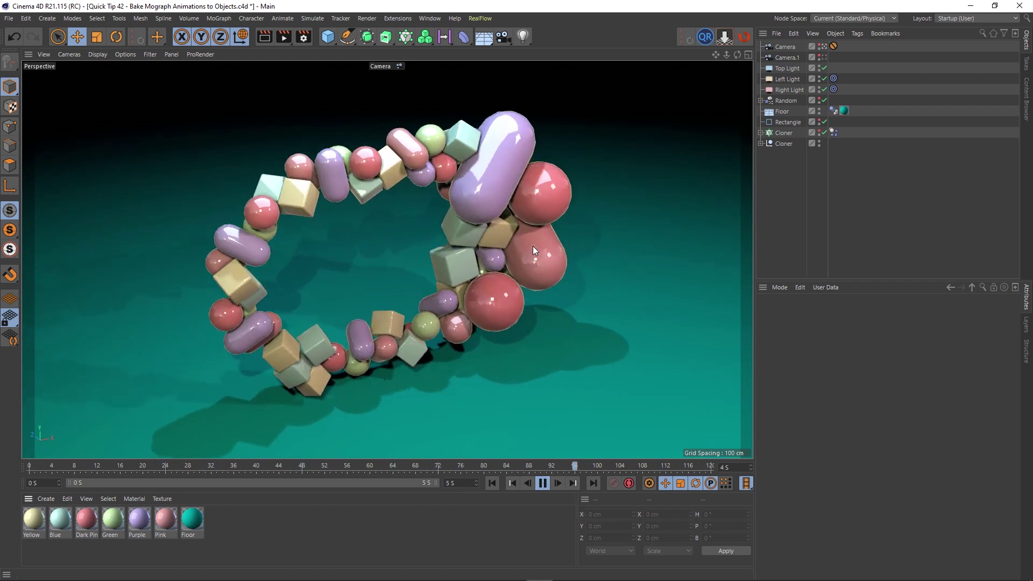
# - Expand the merged Cloner null and select all its child objects to examine their baked keyframes and motion paths during playback
pyautogui.click(759, 144)
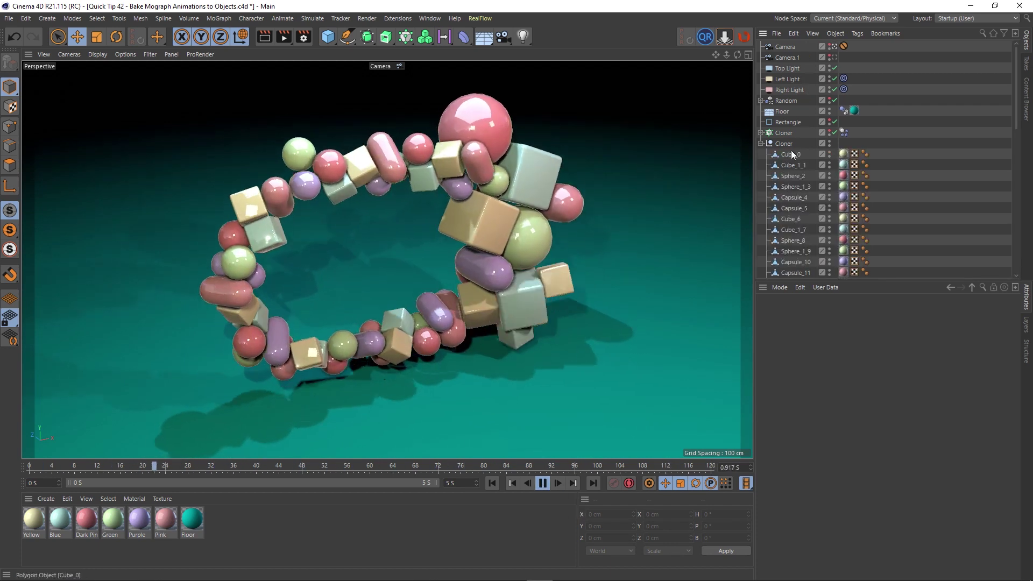
pyautogui.scroll(-3, 805, 153)
pyautogui.click(786, 91)
pyautogui.scroll(-10, 788, 183)
pyautogui.keyDown('shift'); pyautogui.click(789, 273); pyautogui.keyUp('shift')
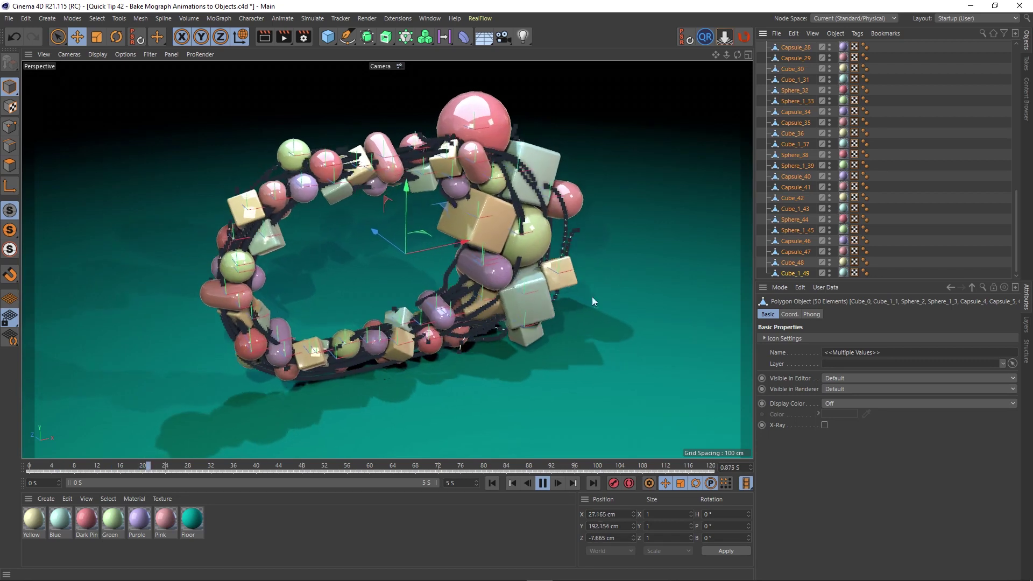
pyautogui.click(944, 218)
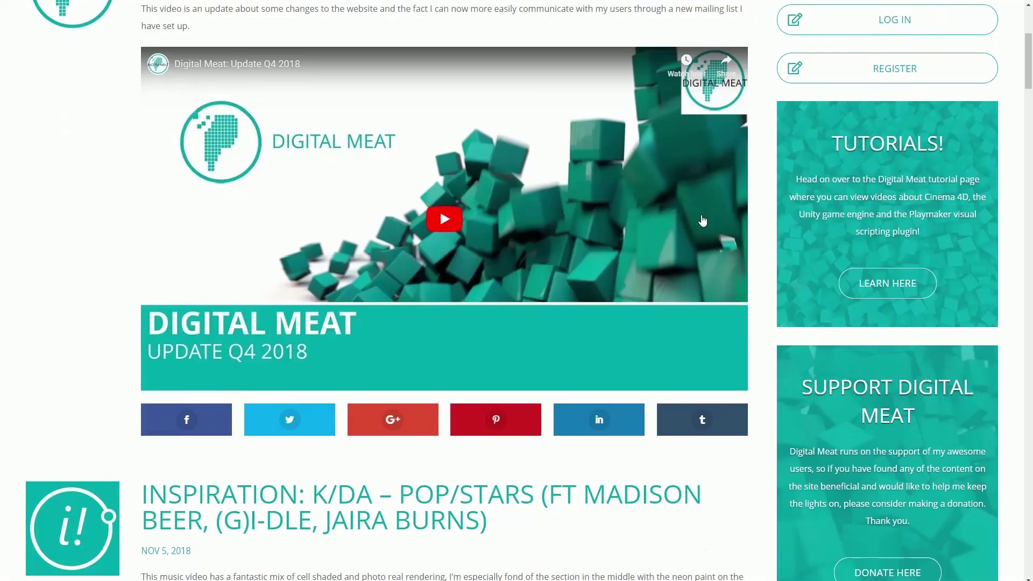
# - Browse the Digital Meat website's tutorials, filtering them by the Cinema 4D, NAB and RealFlow | C4D categories
pyautogui.scroll(-10, 703, 220)
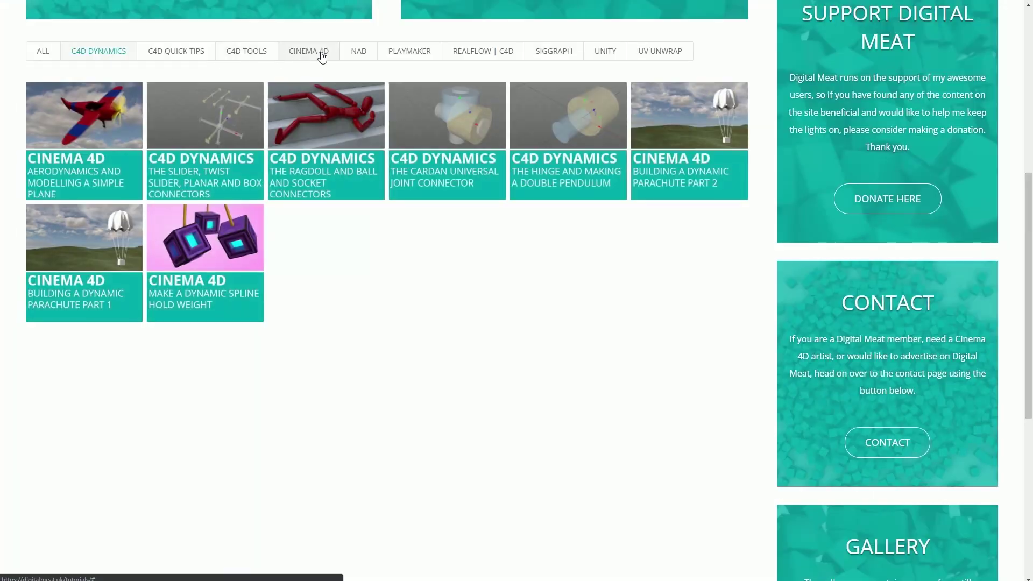
pyautogui.click(321, 54)
pyautogui.click(360, 52)
pyautogui.click(508, 52)
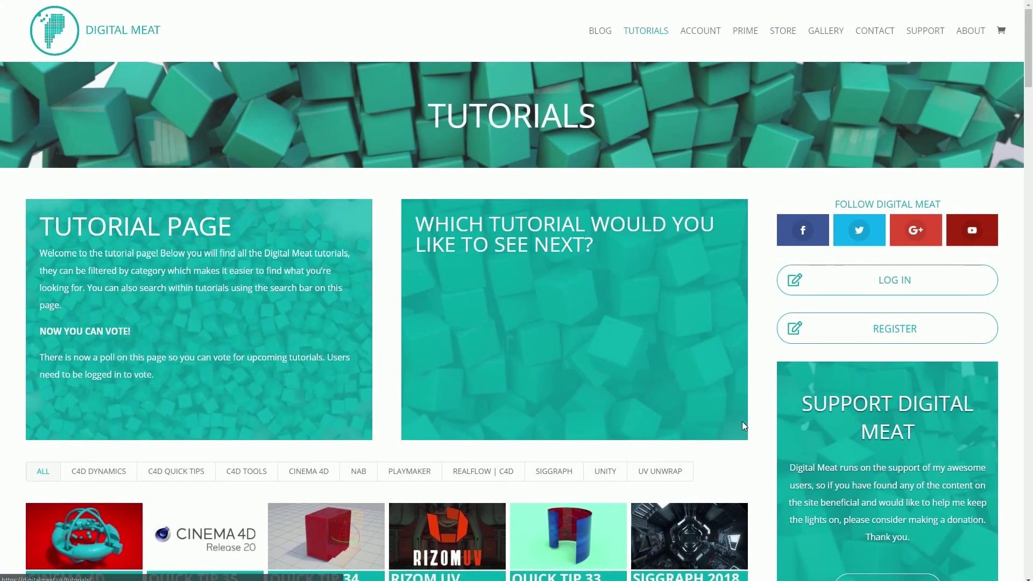